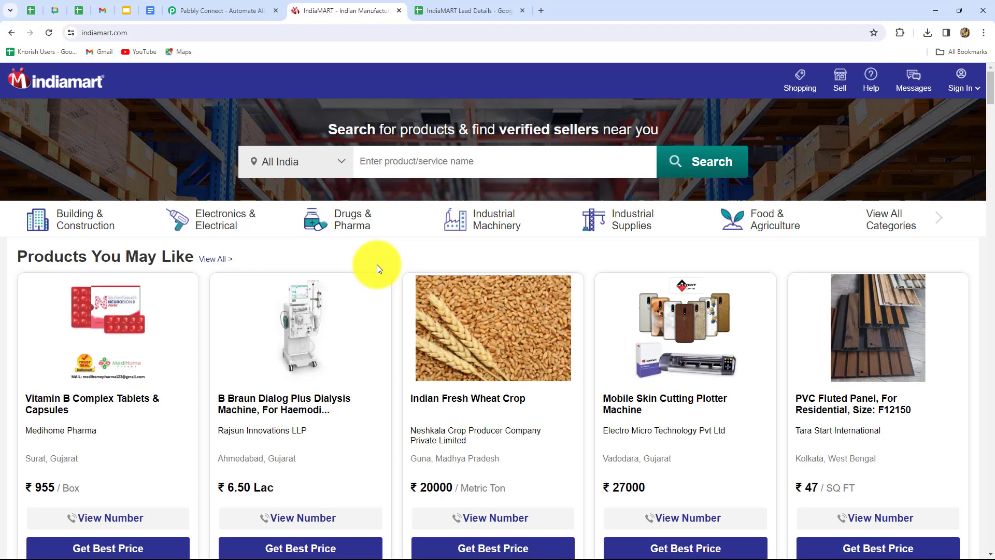
# Step: Look over the IndiaMART Lead Details spreadsheet, the IndiaMART homepage and the Pabbly Connect website
pyautogui.click(431, 2)
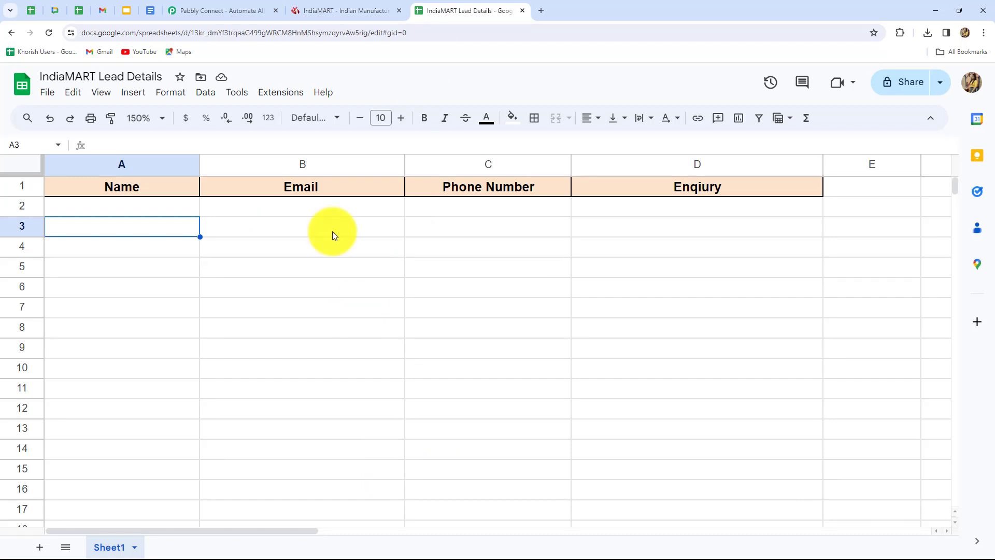
pyautogui.click(222, 11)
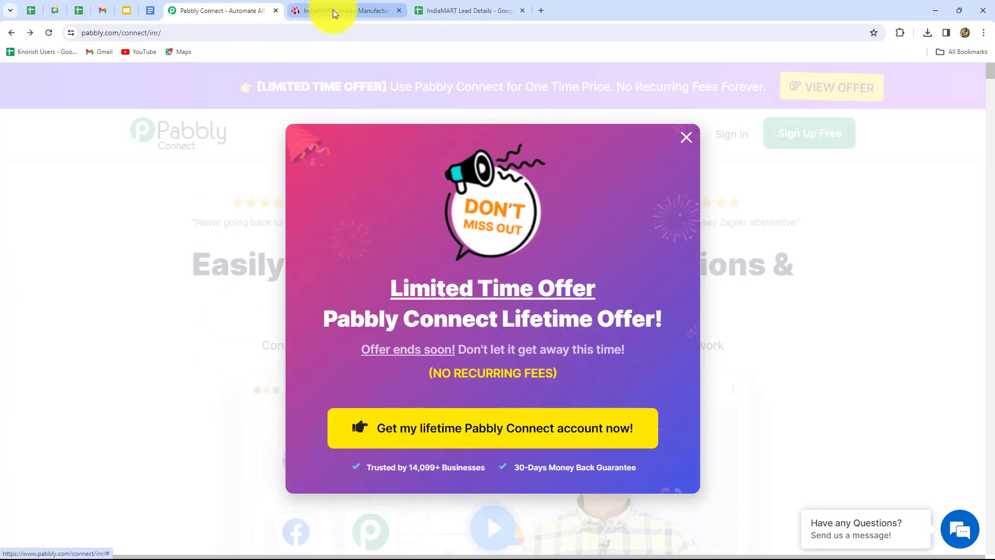
pyautogui.click(333, 10)
pyautogui.click(449, 9)
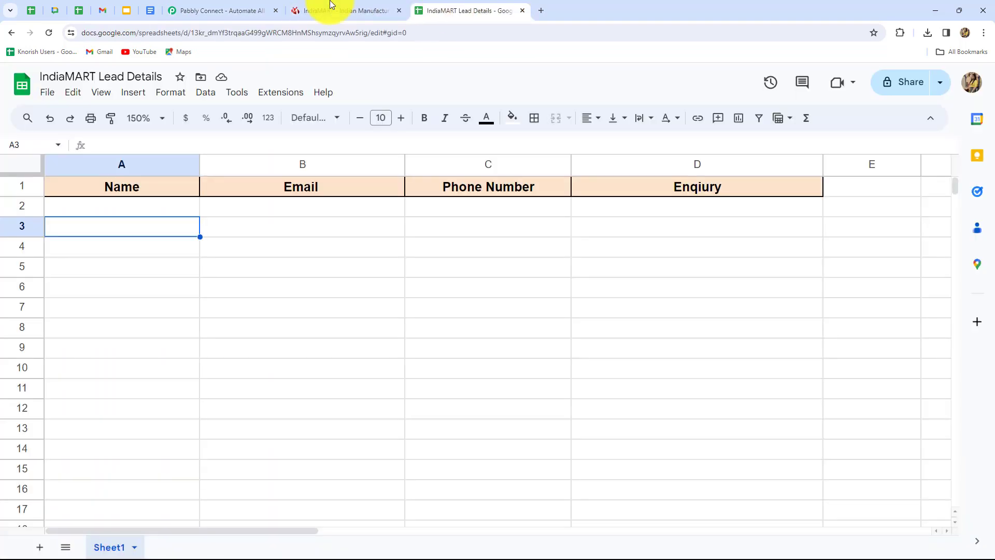
pyautogui.click(228, 10)
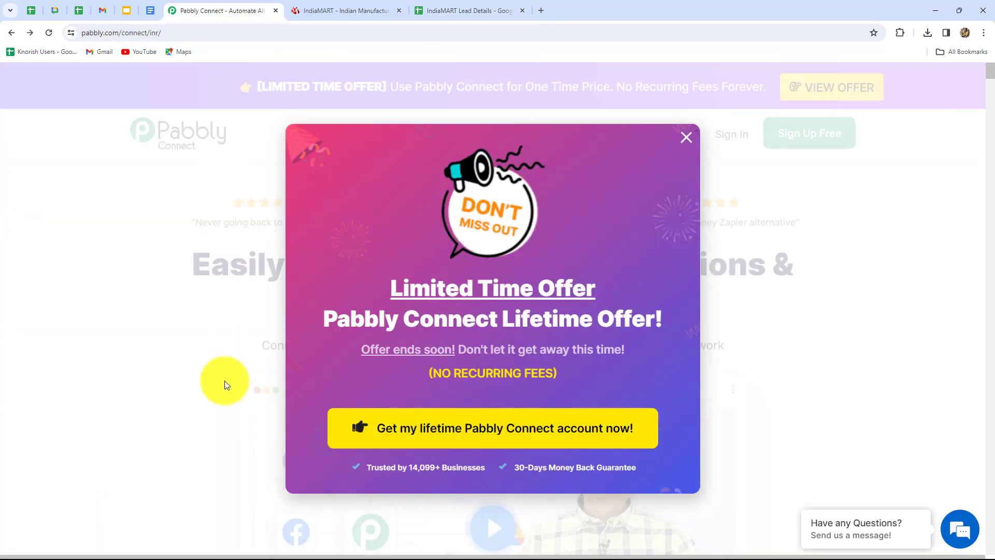
# Step: Dismiss the lifetime offer popup on the Pabbly Connect website and sign in to the Pabbly account
pyautogui.click(685, 138)
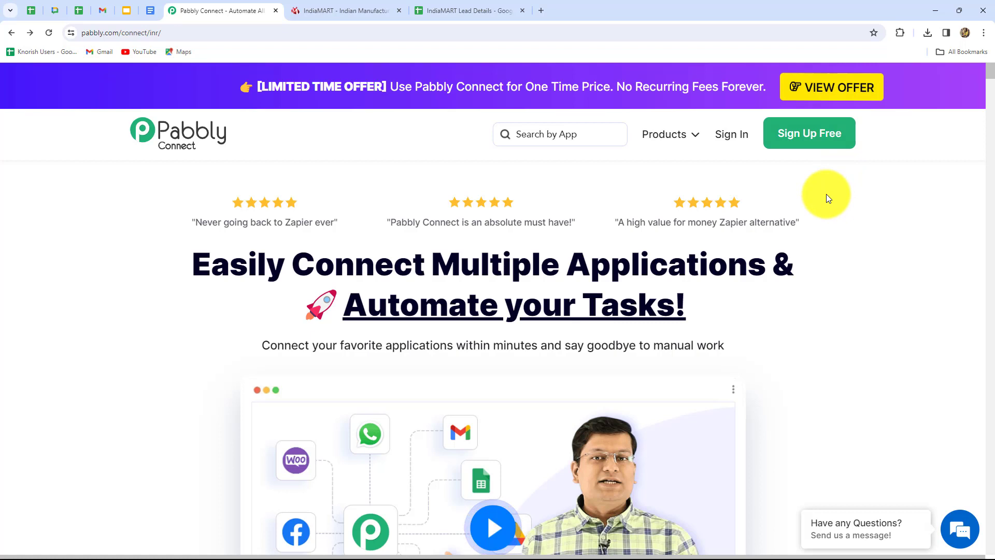
pyautogui.moveTo(210, 264); pyautogui.dragTo(502, 265)
pyautogui.moveTo(718, 299); pyautogui.dragTo(746, 327)
pyautogui.click(746, 326)
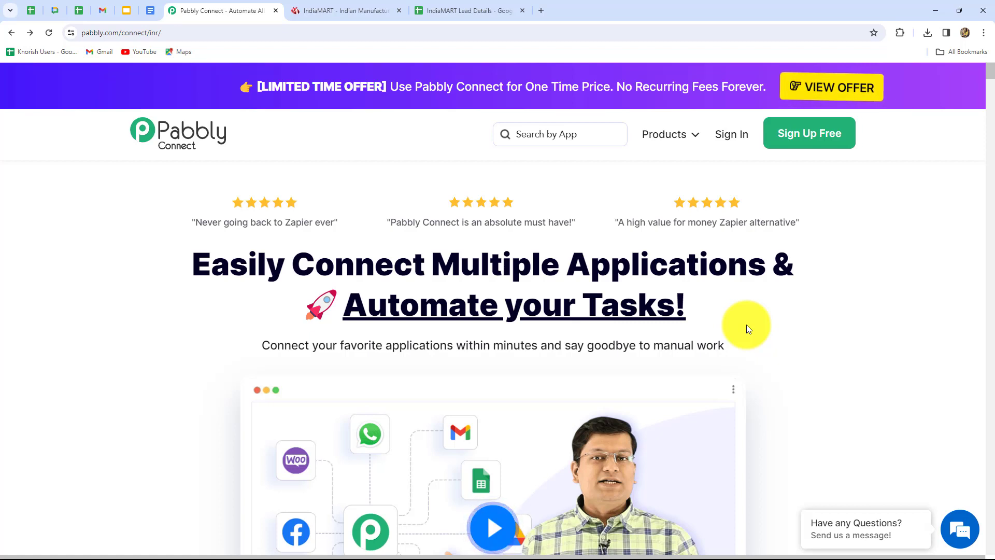
pyautogui.click(727, 135)
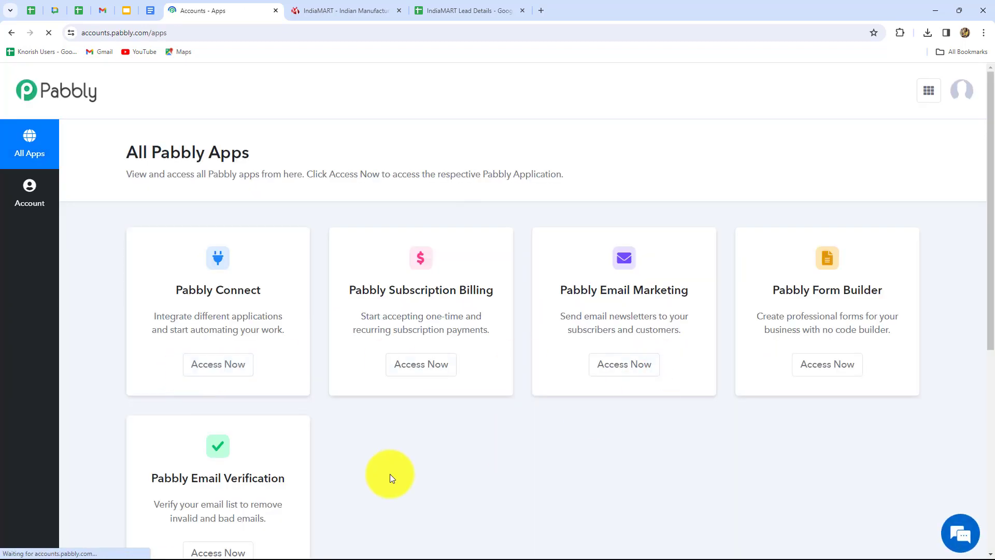
# Step: Access Pabbly Connect from the list of all Pabbly apps
pyautogui.scroll(-3, 499, 483)
pyautogui.scroll(2, 499, 482)
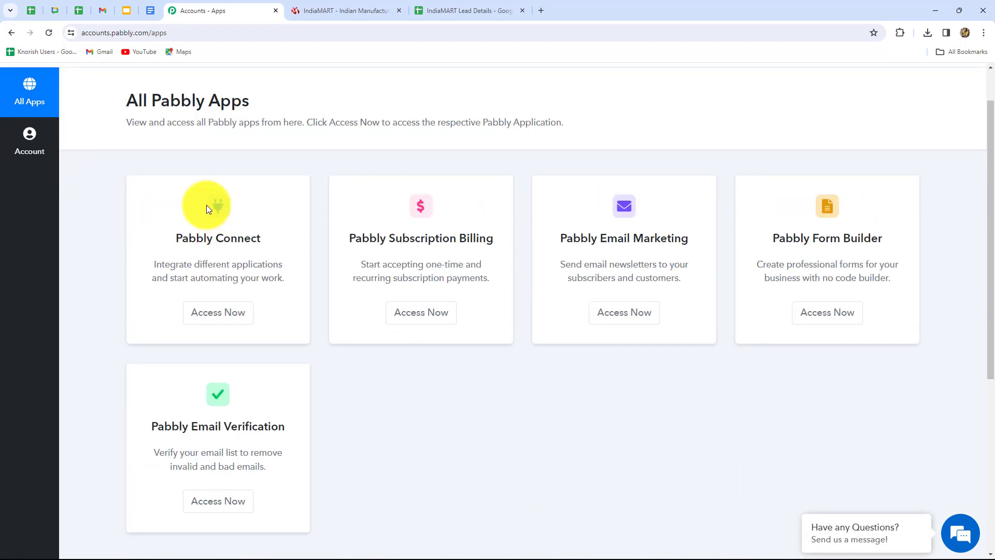
pyautogui.moveTo(175, 237); pyautogui.dragTo(261, 238)
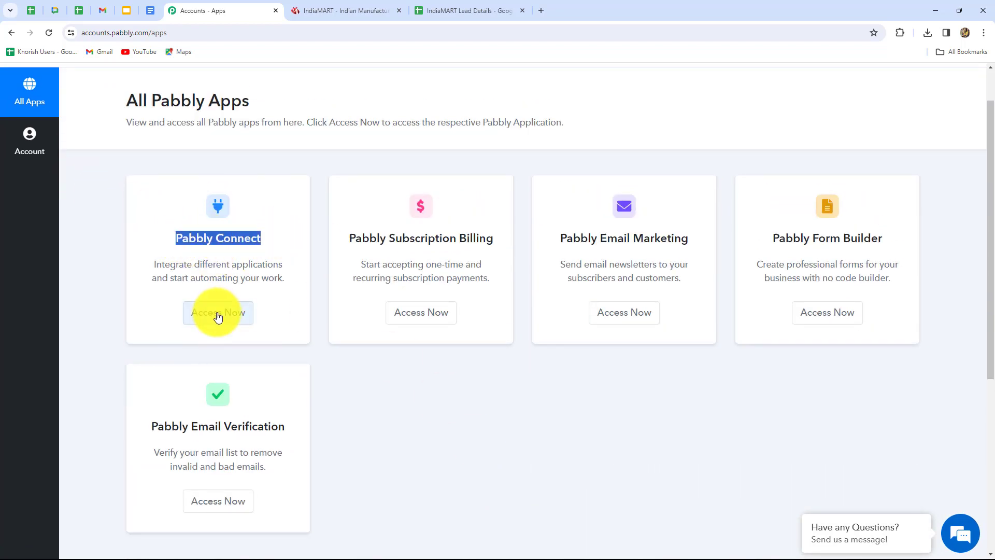
pyautogui.click(216, 313)
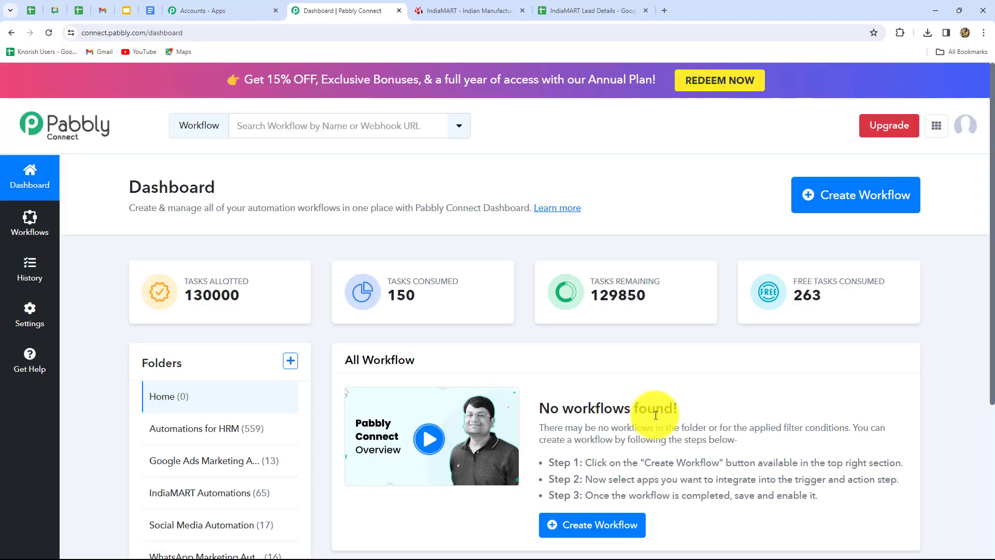
# Step: Create a workflow named "Add IndiaMART Leads to Google Sheets Automatically" in the IndiaMART Automations folder
pyautogui.scroll(-3, 656, 414)
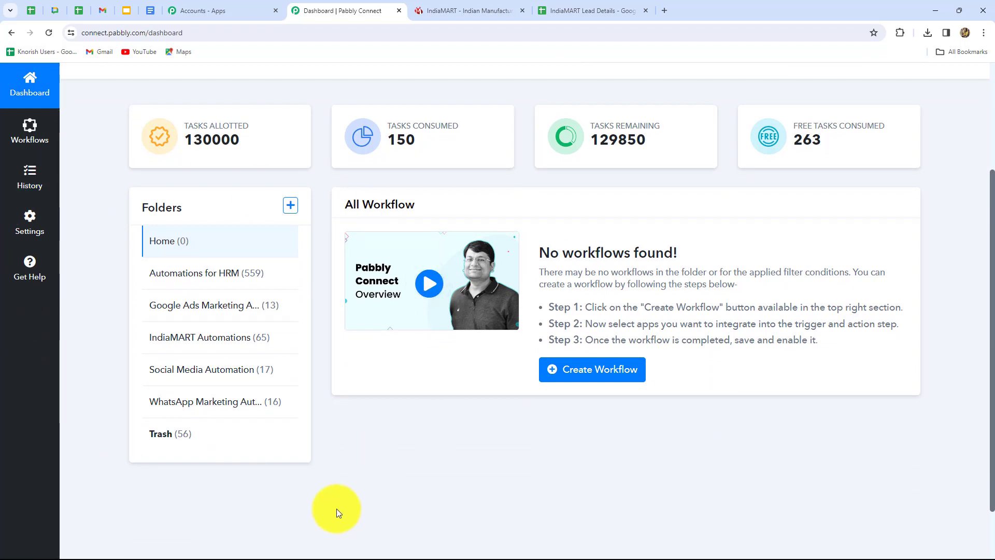
pyautogui.scroll(1, 337, 508)
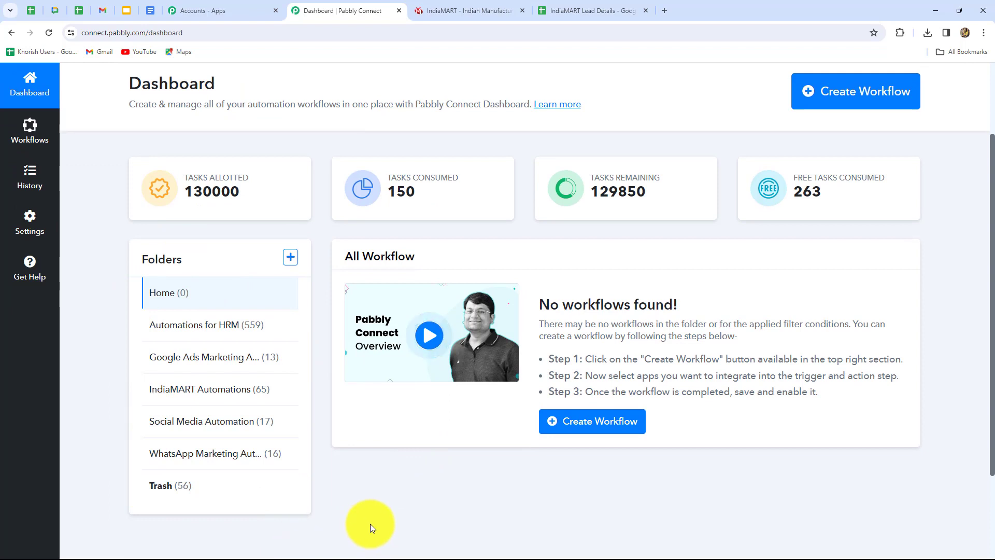
pyautogui.scroll(1, 418, 466)
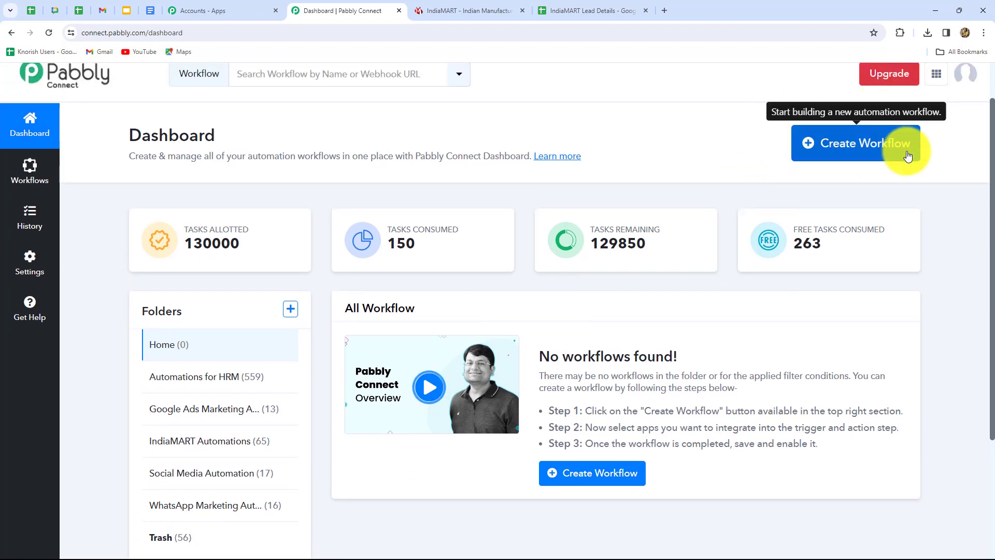
pyautogui.click(907, 156)
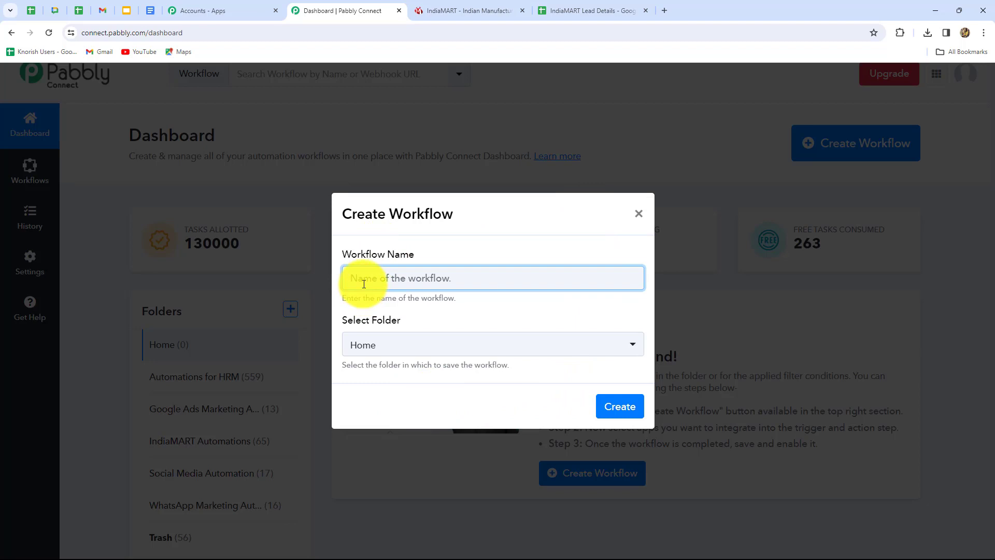
pyautogui.write('Add IndiaMART Leads to Google Sheets Automatically')
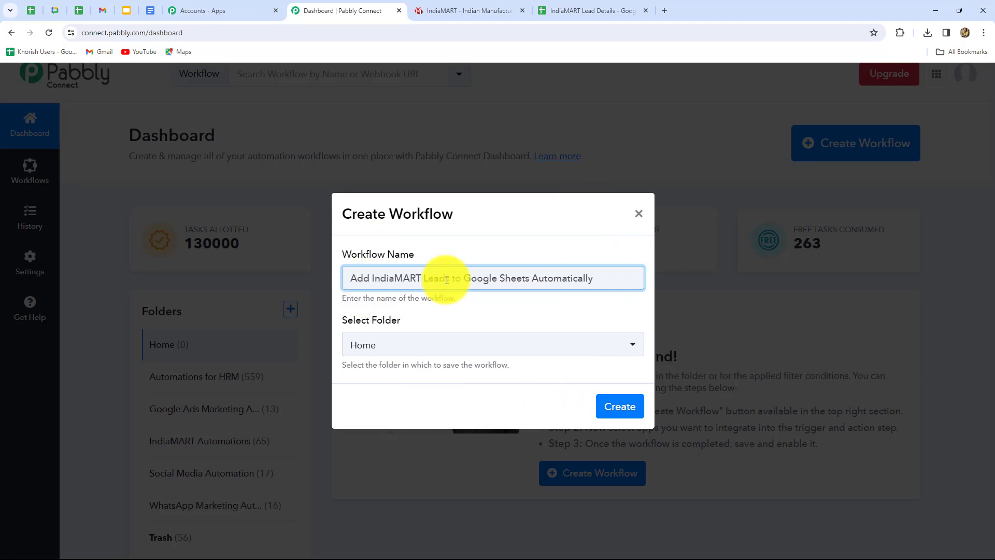
pyautogui.click(446, 343)
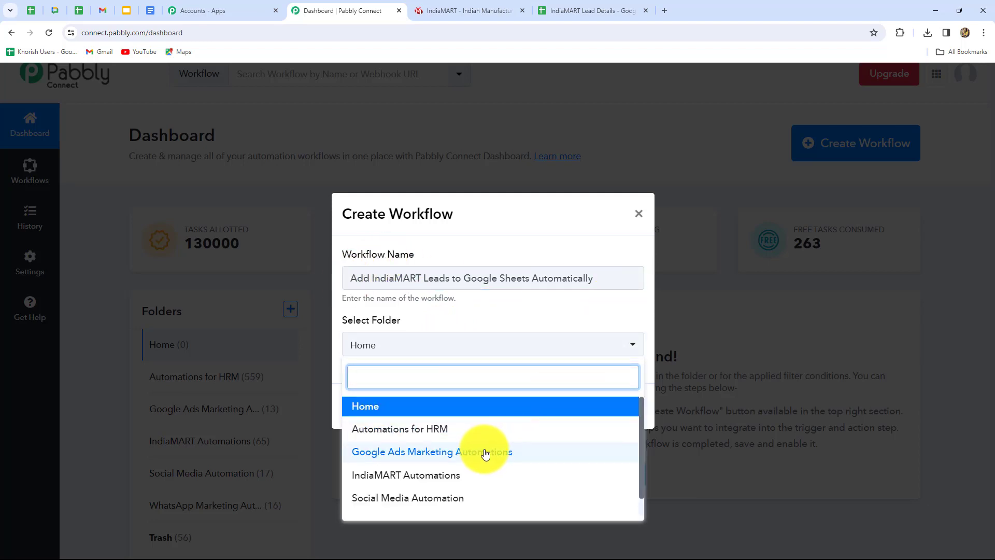
pyautogui.scroll(-1, 408, 465)
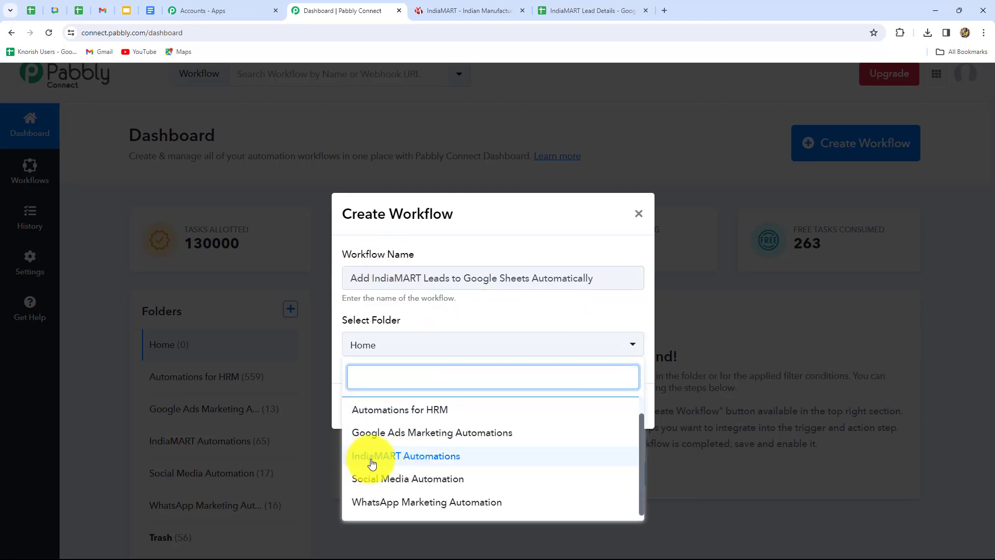
pyautogui.click(429, 465)
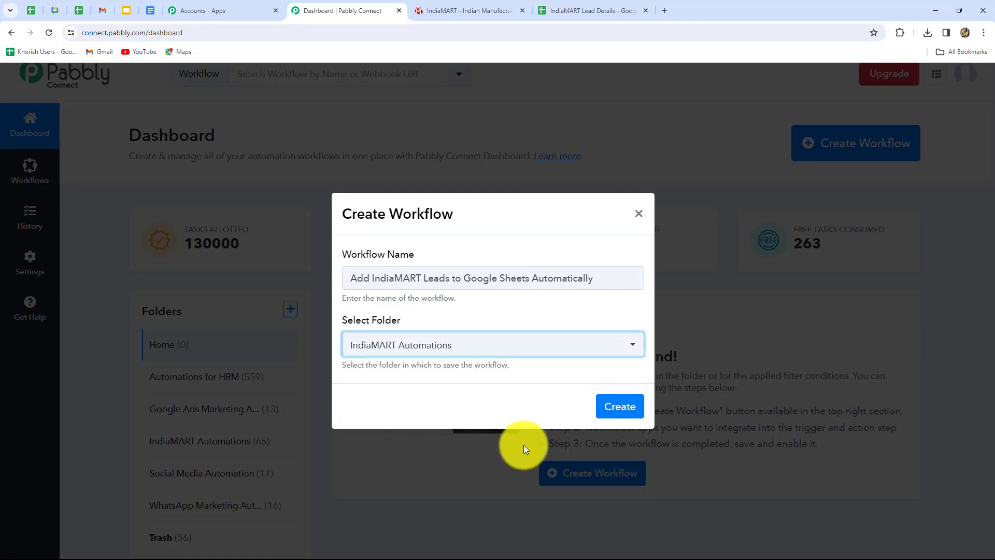
pyautogui.click(620, 406)
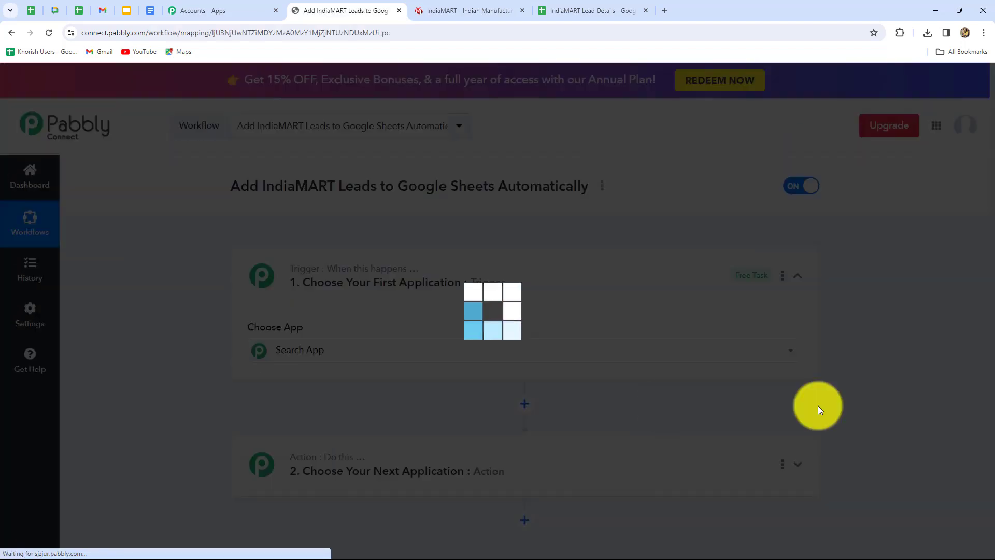
# Step: Examine the new workflow's trigger and action sections, and check the IndiaMART website as the intended lead source
pyautogui.scroll(-3, 934, 403)
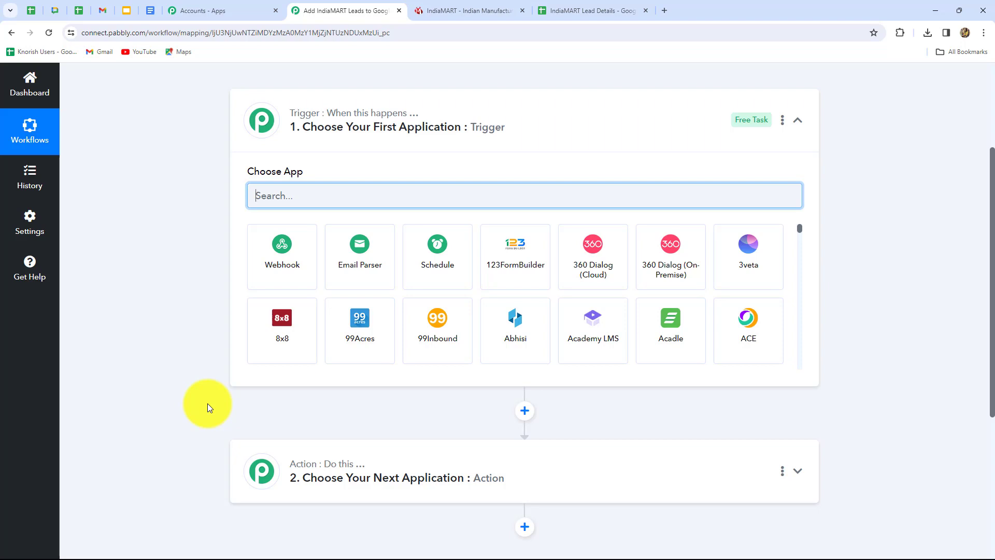
pyautogui.moveTo(266, 124)
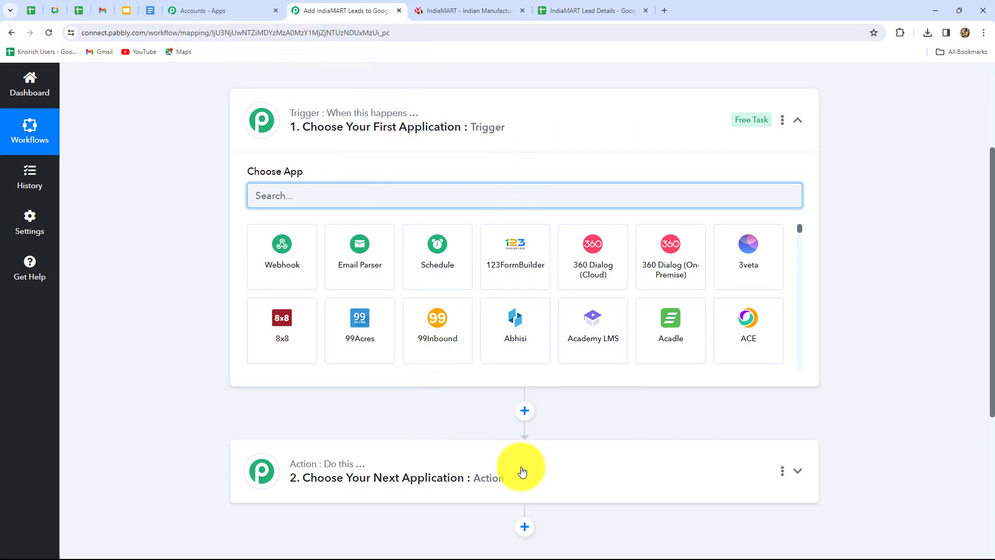
pyautogui.scroll(-3, 522, 481)
pyautogui.scroll(2, 522, 484)
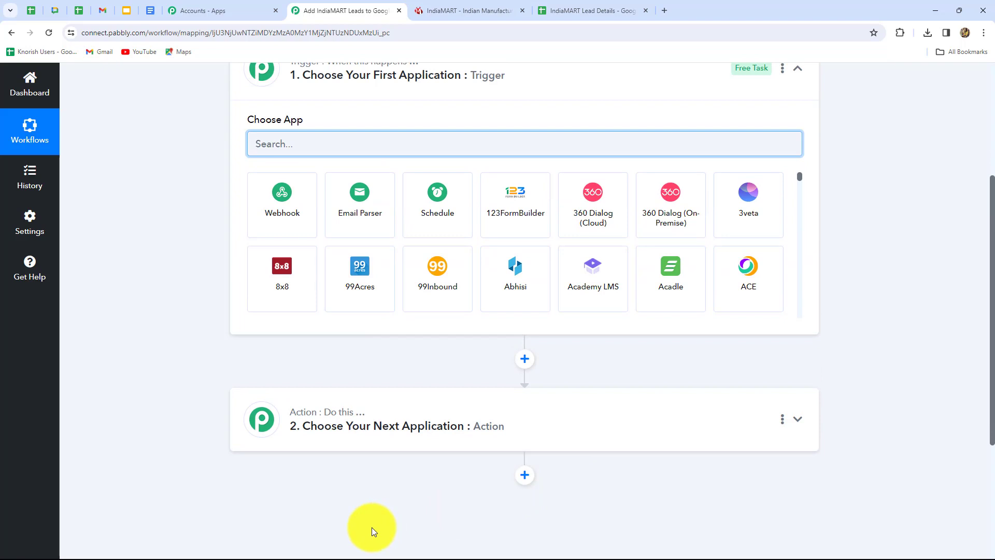
pyautogui.scroll(1, 376, 515)
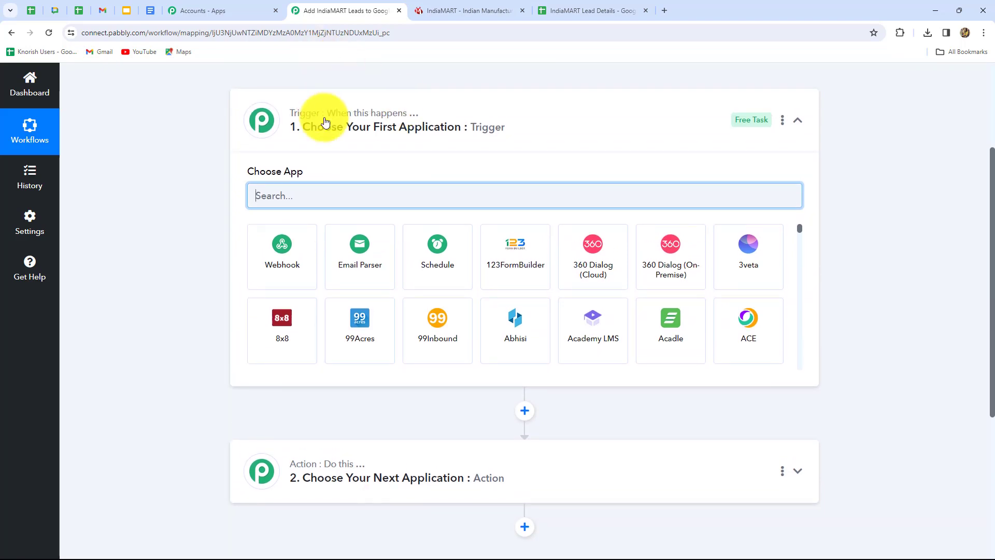
pyautogui.scroll(-2, 373, 470)
pyautogui.scroll(2, 373, 471)
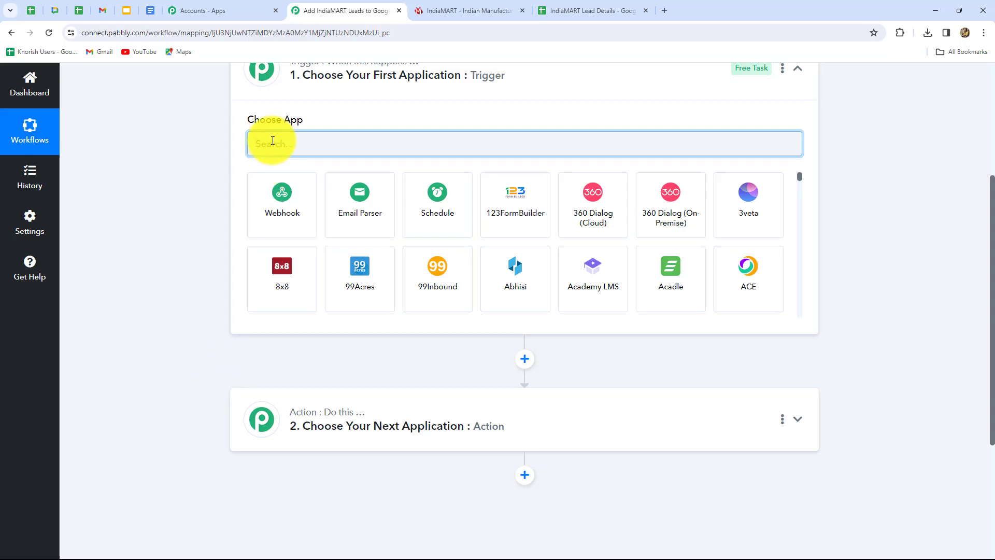
pyautogui.click(446, 11)
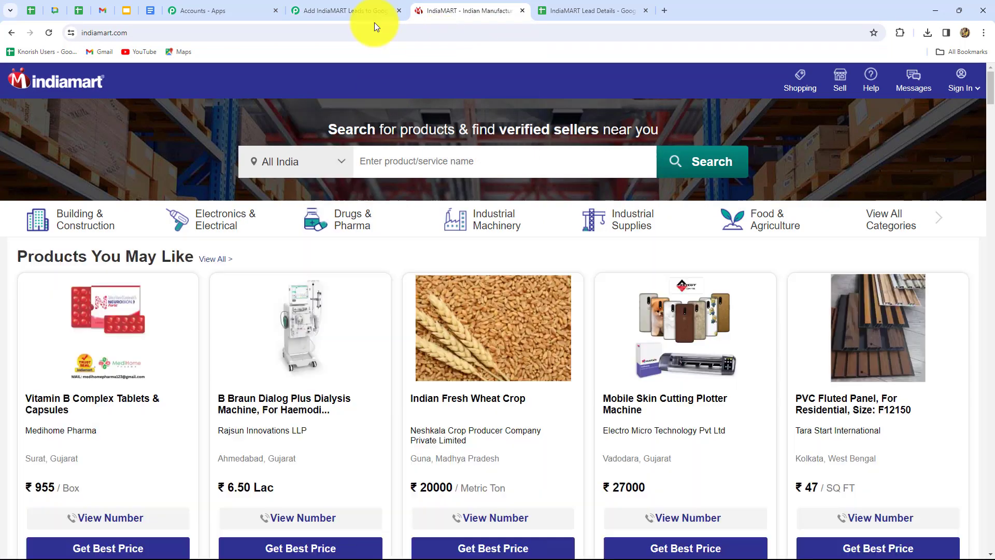
pyautogui.click(359, 9)
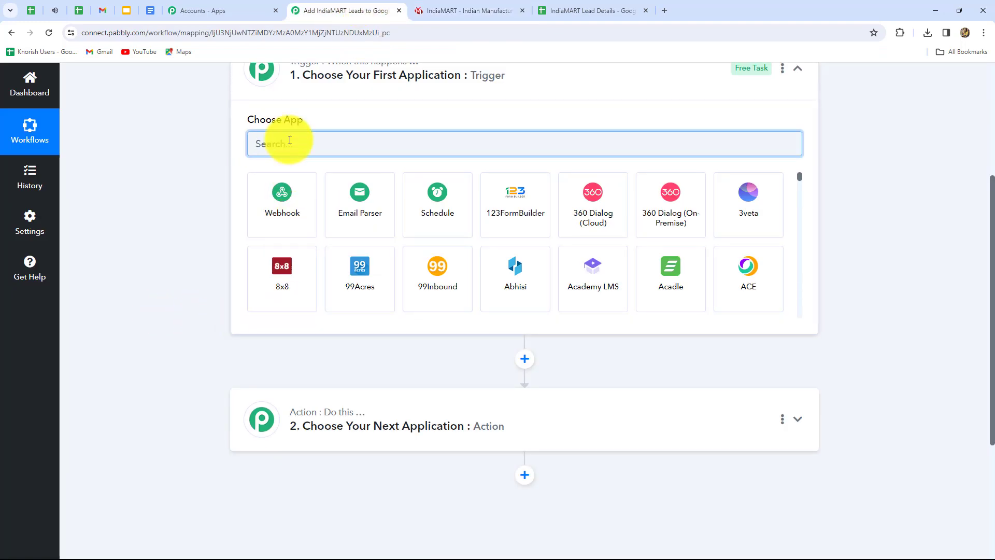
# Step: Set IndiaMART as the workflow's trigger app with New Leads as the trigger event
pyautogui.press('capslock')
pyautogui.write('I')
pyautogui.press('capslock')
pyautogui.write('nd')
pyautogui.click(263, 209)
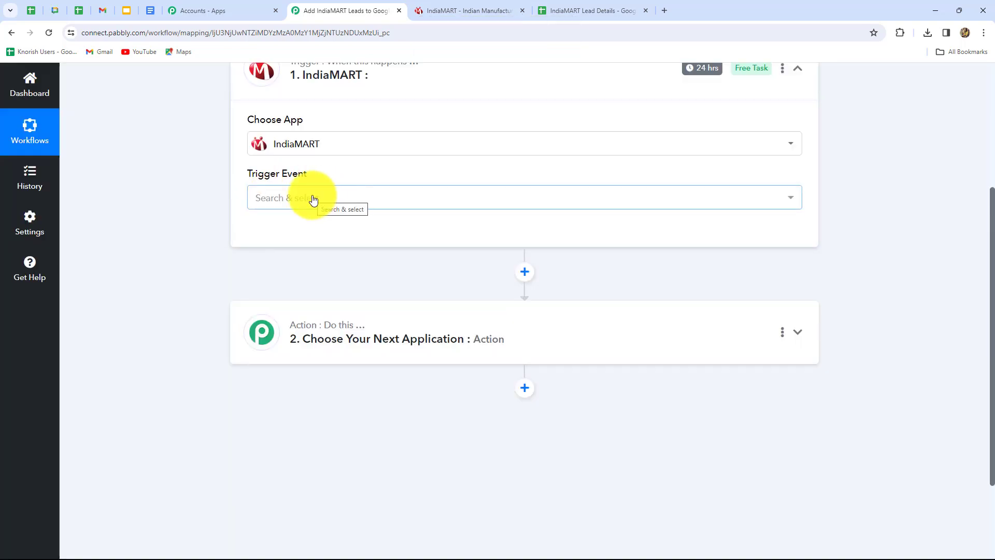
pyautogui.click(313, 200)
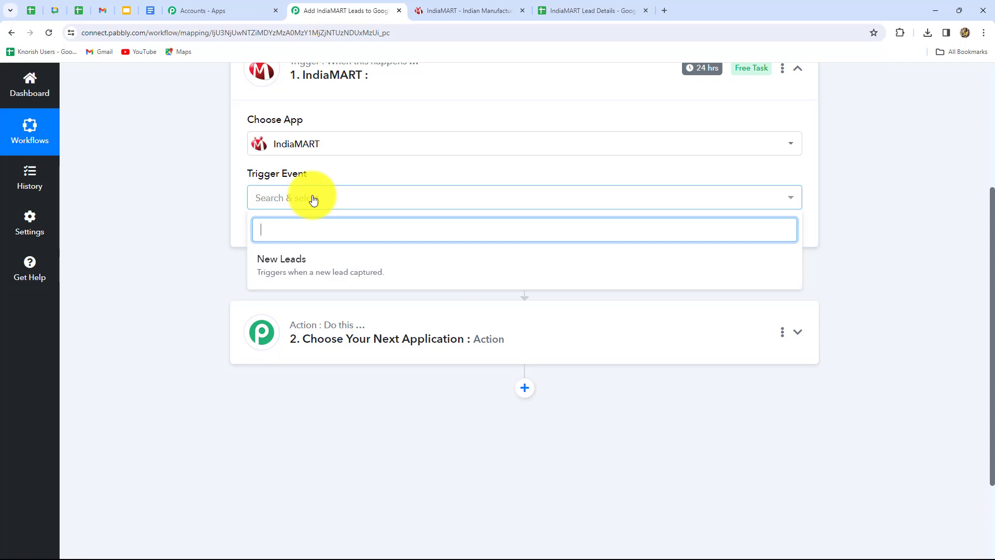
pyautogui.click(327, 267)
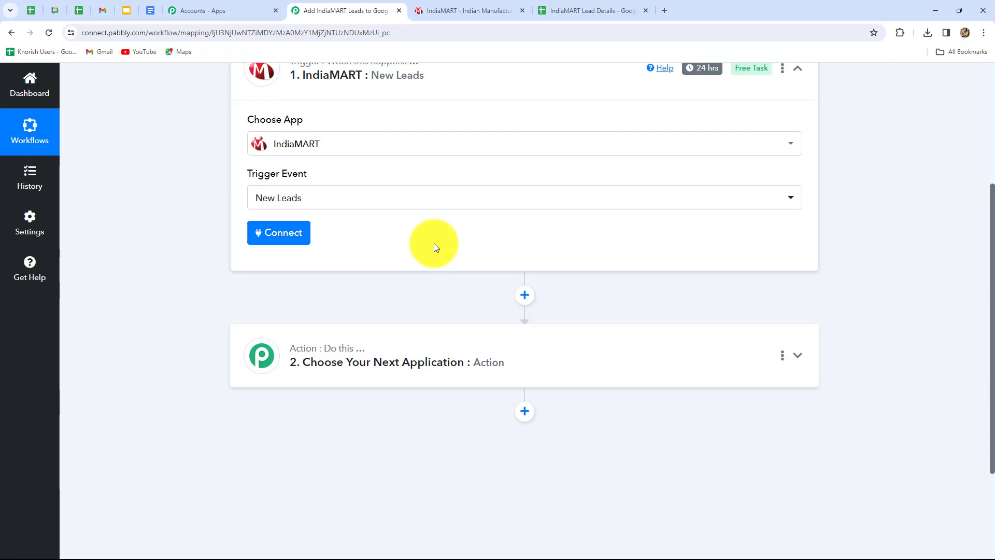
# Step: Start a new IndiaMART connection for the trigger, read the CRM API key hint, and switch to the IndiaMART seller dashboard
pyautogui.click(285, 237)
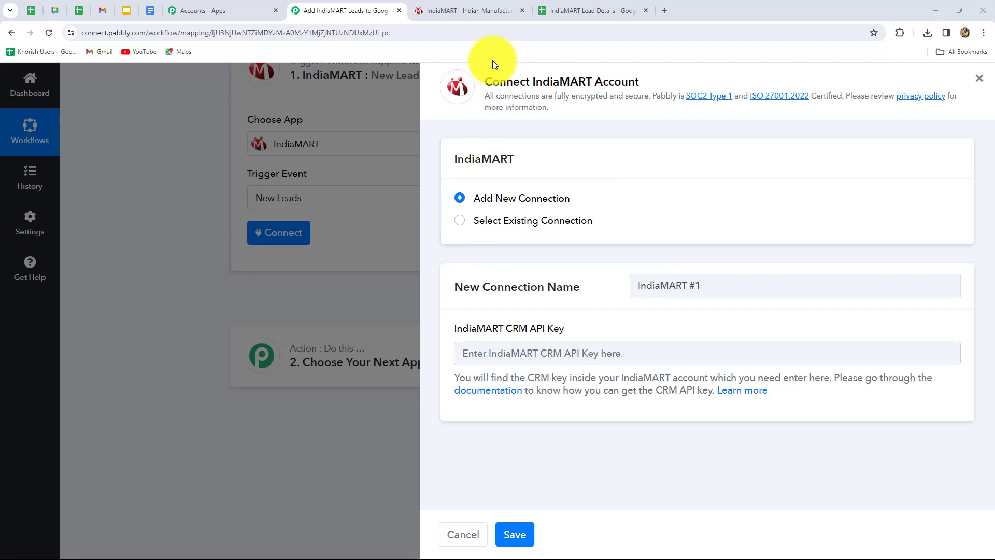
pyautogui.moveTo(563, 82); pyautogui.dragTo(648, 81)
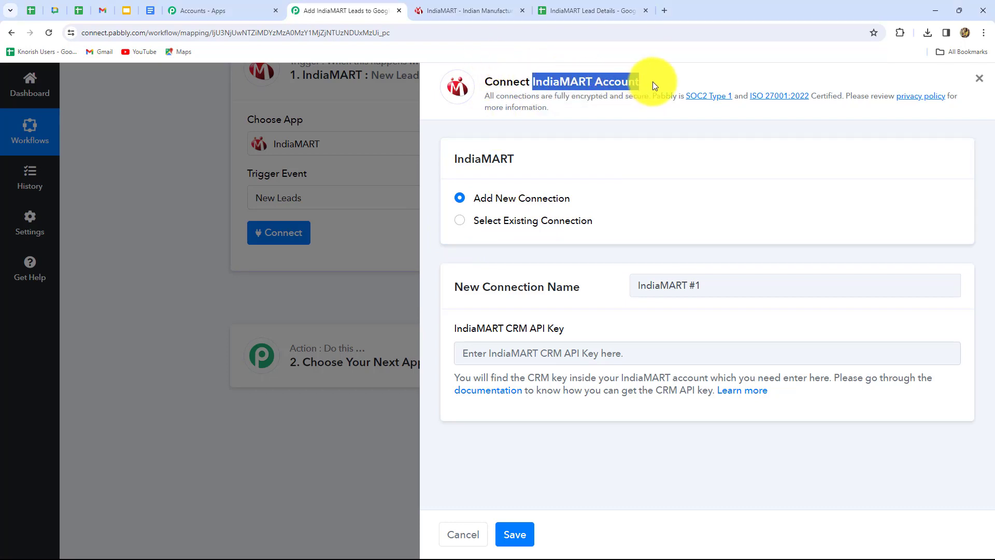
pyautogui.click(620, 171)
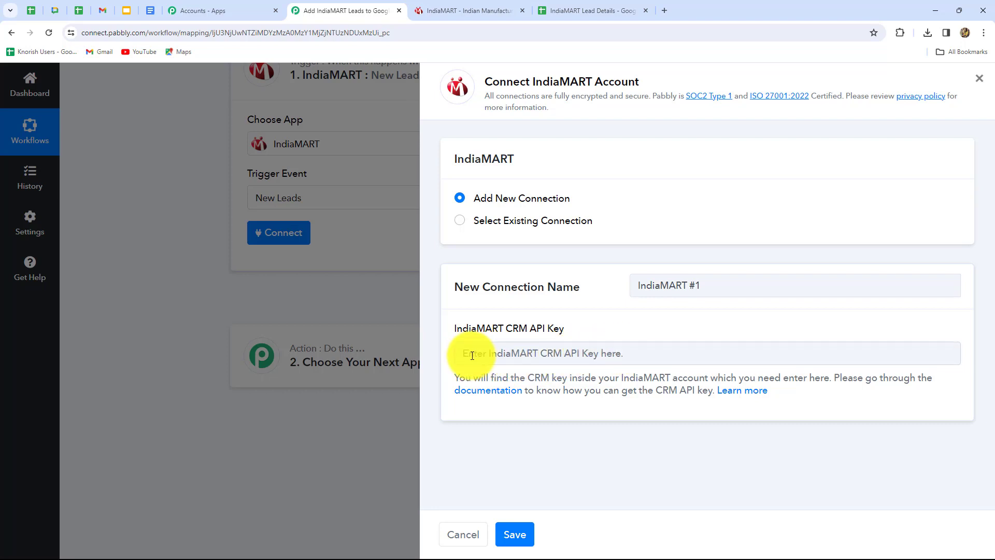
pyautogui.moveTo(453, 378); pyautogui.dragTo(760, 428)
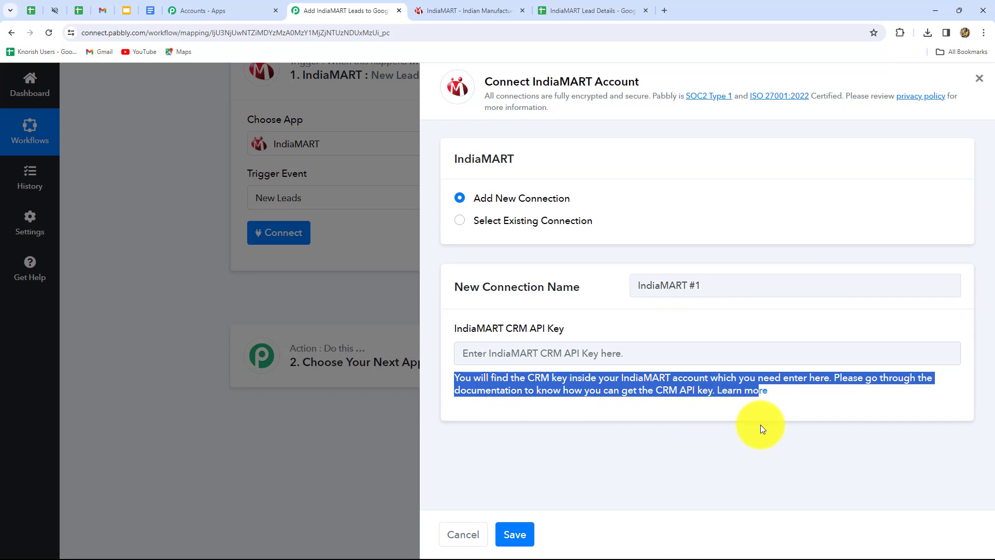
pyautogui.click(686, 417)
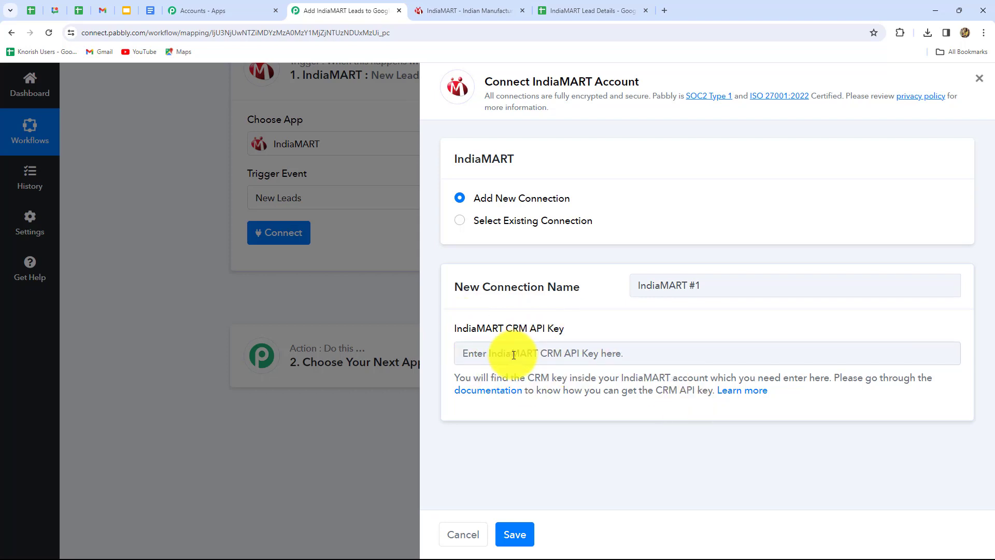
pyautogui.hotkey('alt', 'Tab')
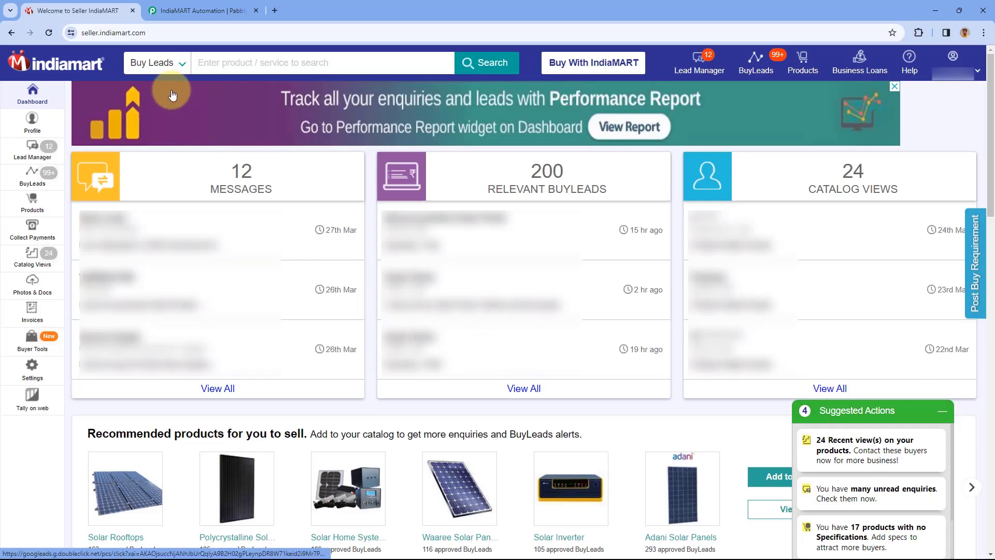
# Step: Open the CRM API page from the IndiaMART account settings and copy the current API key
pyautogui.click(37, 369)
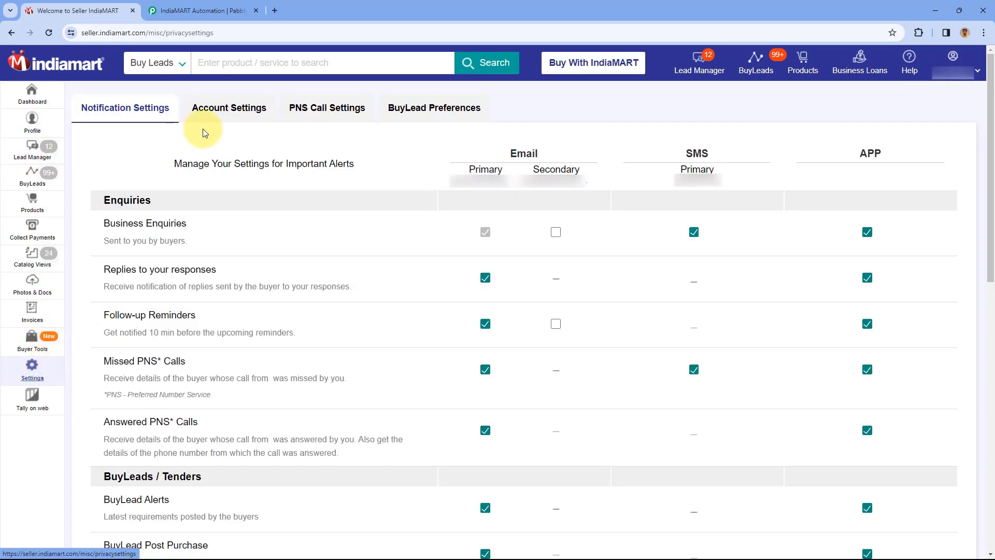
pyautogui.click(222, 116)
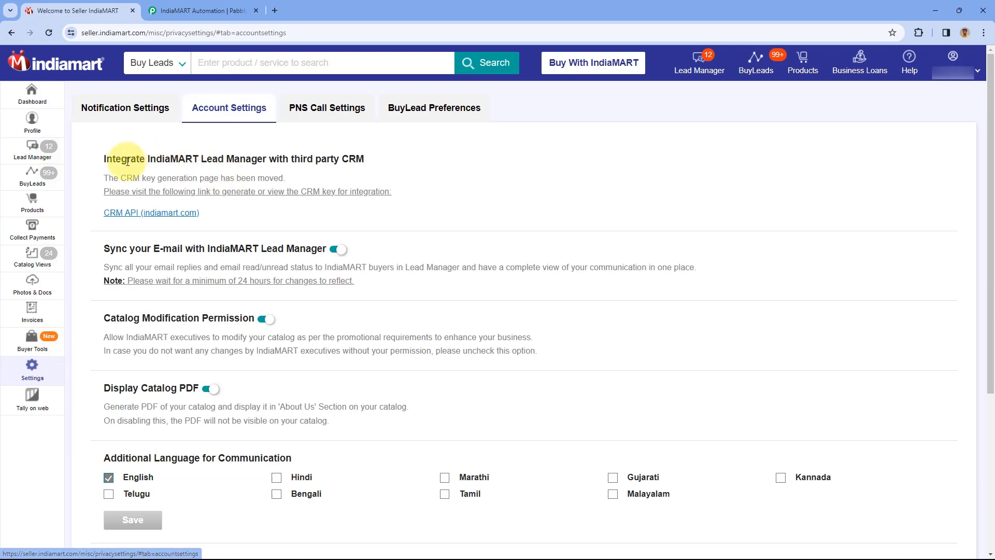
pyautogui.click(141, 216)
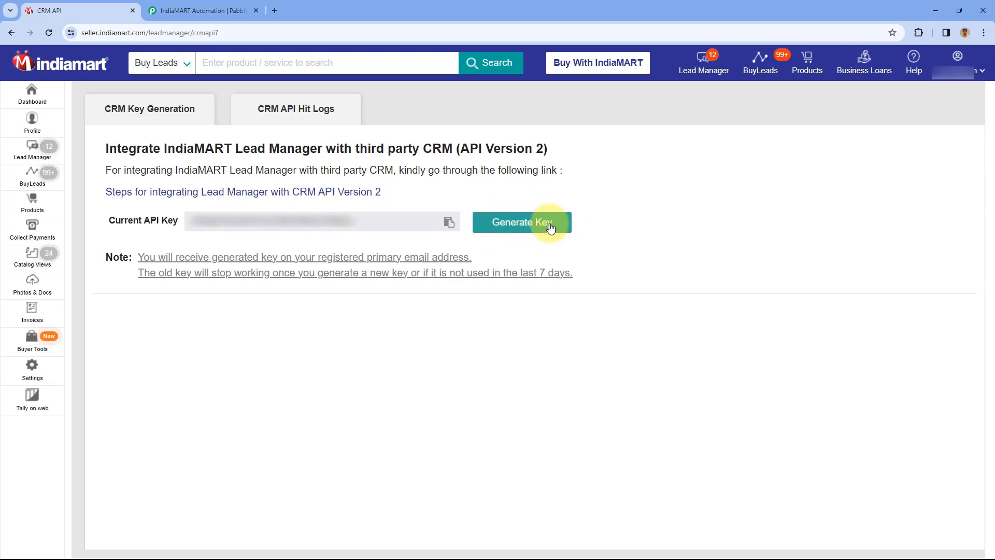
pyautogui.click(449, 223)
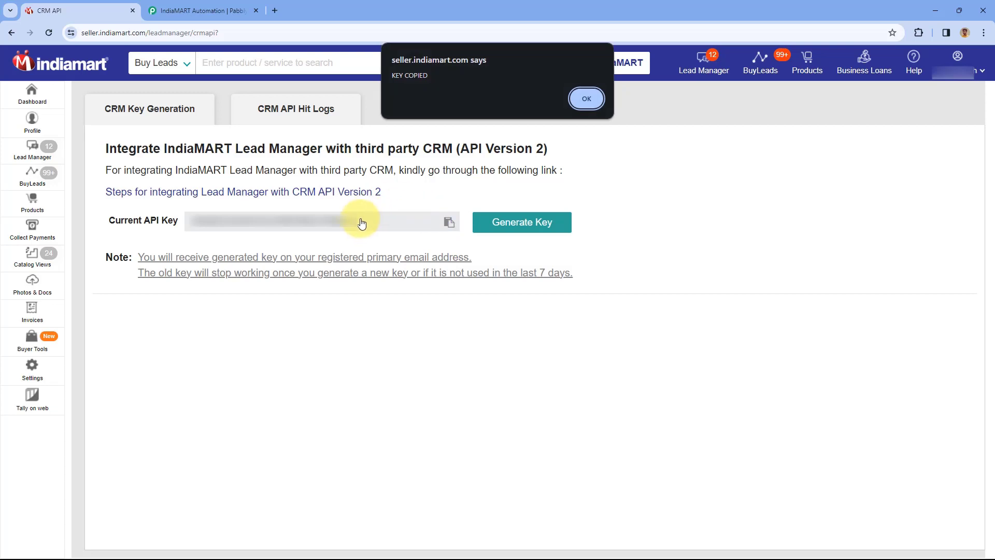
pyautogui.click(586, 99)
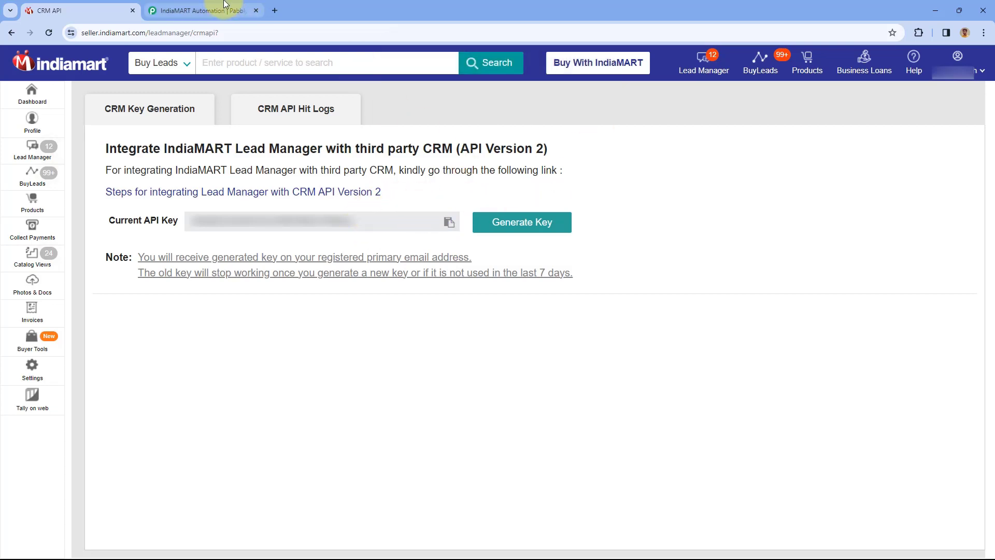
# Step: Switch back to Pabbly Connect, paste the CRM key into the new IndiaMART connection and save it
pyautogui.click(195, 13)
pyautogui.rightClick(472, 336)
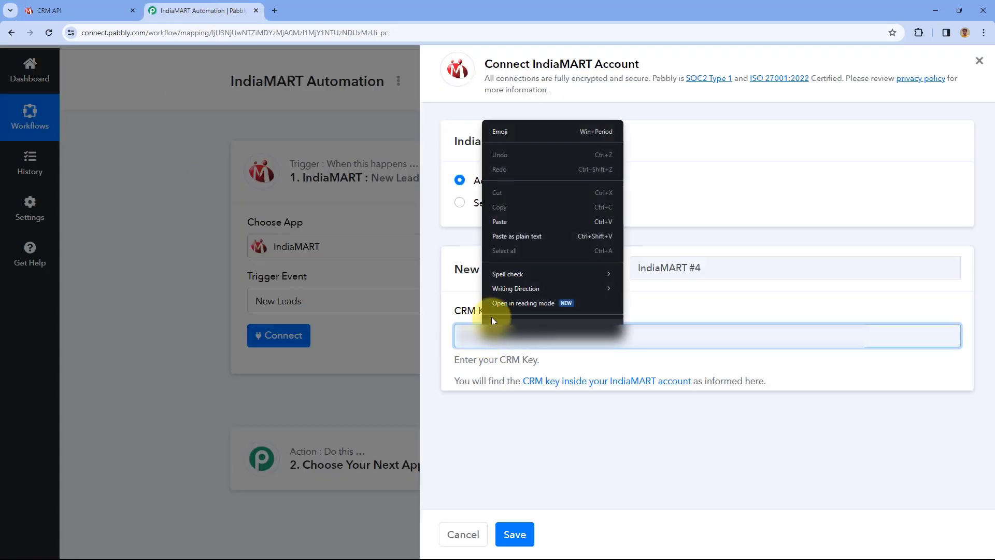
pyautogui.click(509, 217)
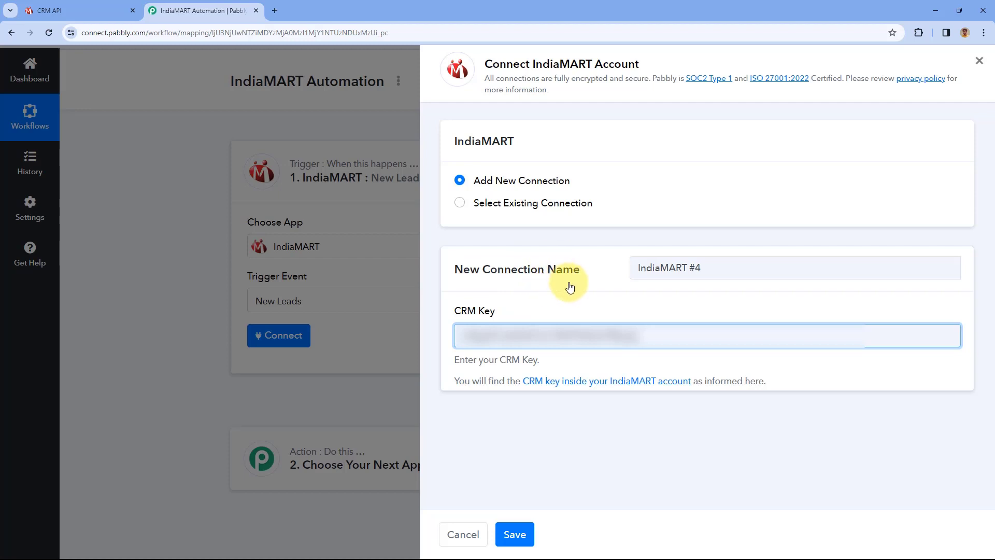
pyautogui.click(518, 534)
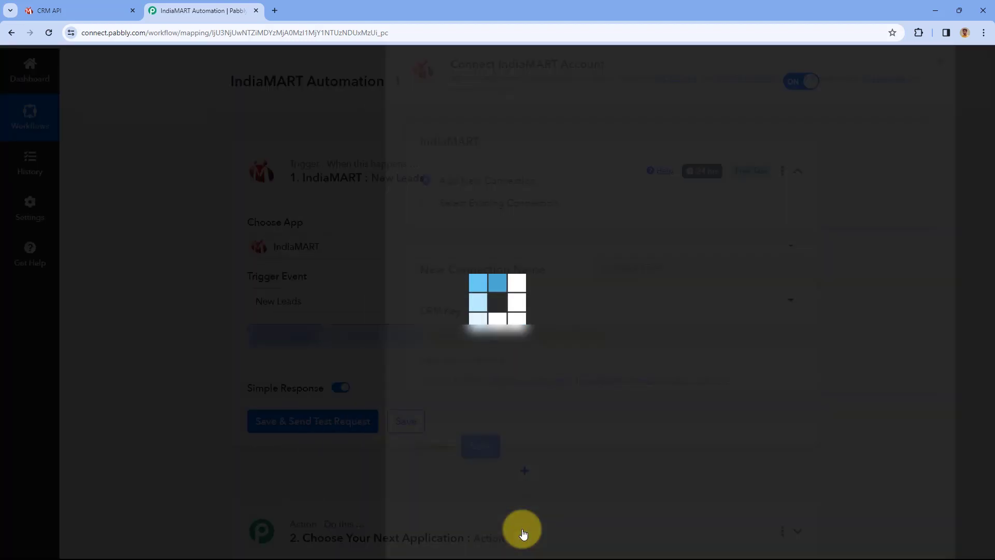
# Step: Save the IndiaMART trigger and send a test request to fetch a lead
pyautogui.scroll(-1, 196, 284)
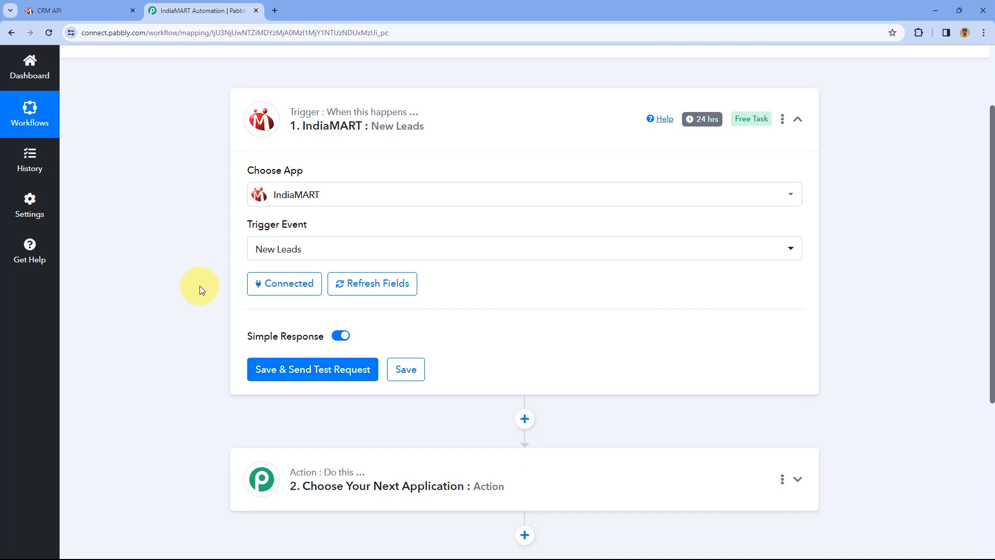
pyautogui.scroll(-2, 200, 288)
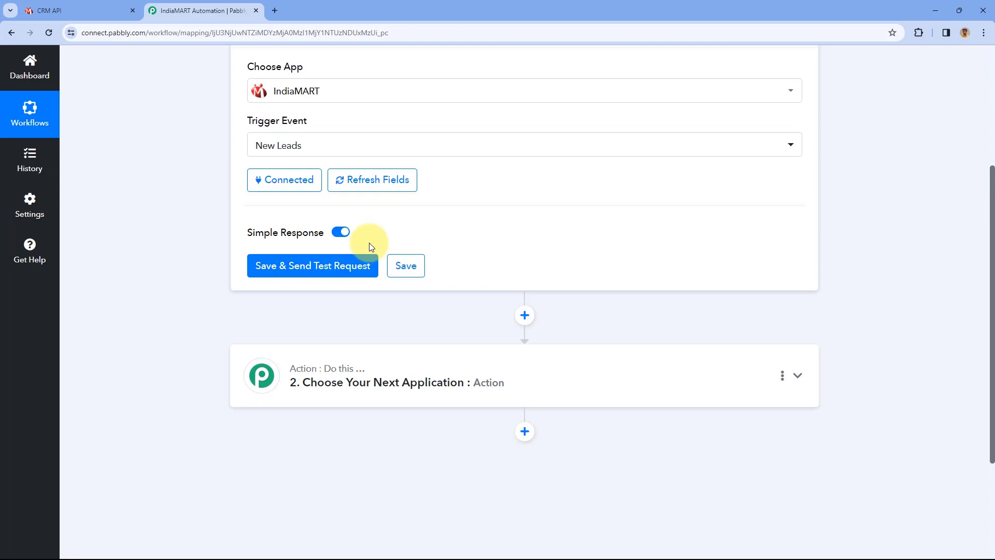
pyautogui.click(318, 263)
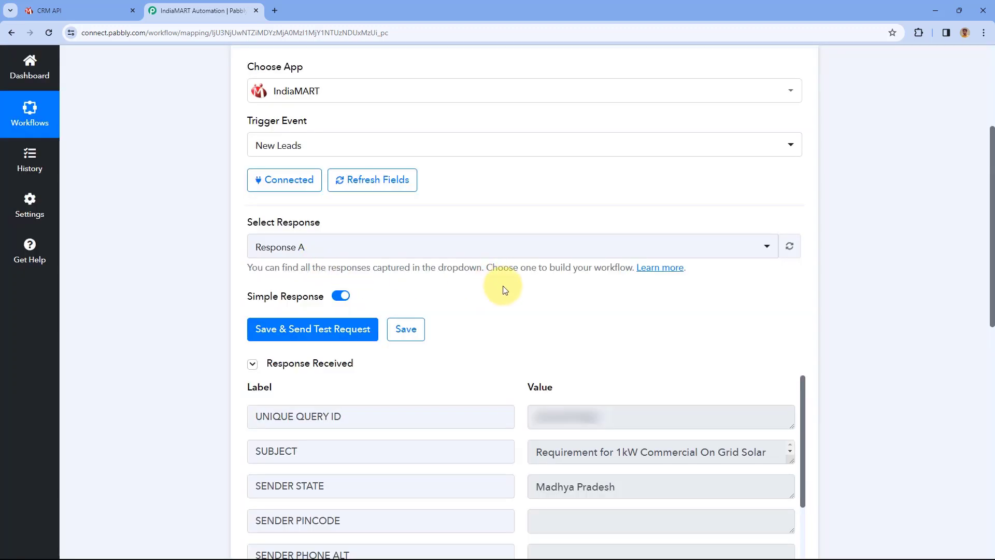
# Step: Examine the captured lead's subject, sender state, name, mobile number and email in the trigger response
pyautogui.scroll(-2, 504, 289)
pyautogui.scroll(-3, 494, 244)
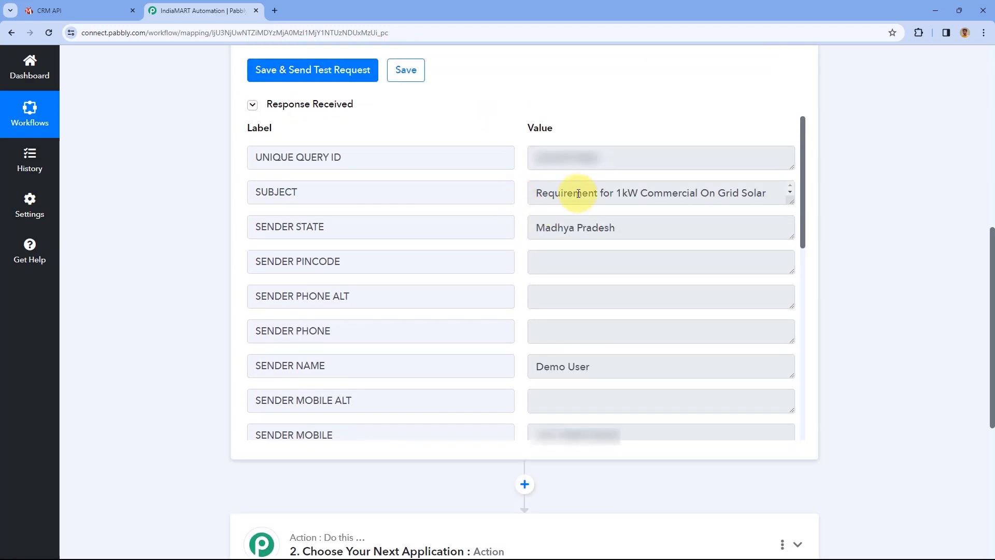
pyautogui.click(657, 196)
pyautogui.tripleClick(532, 258)
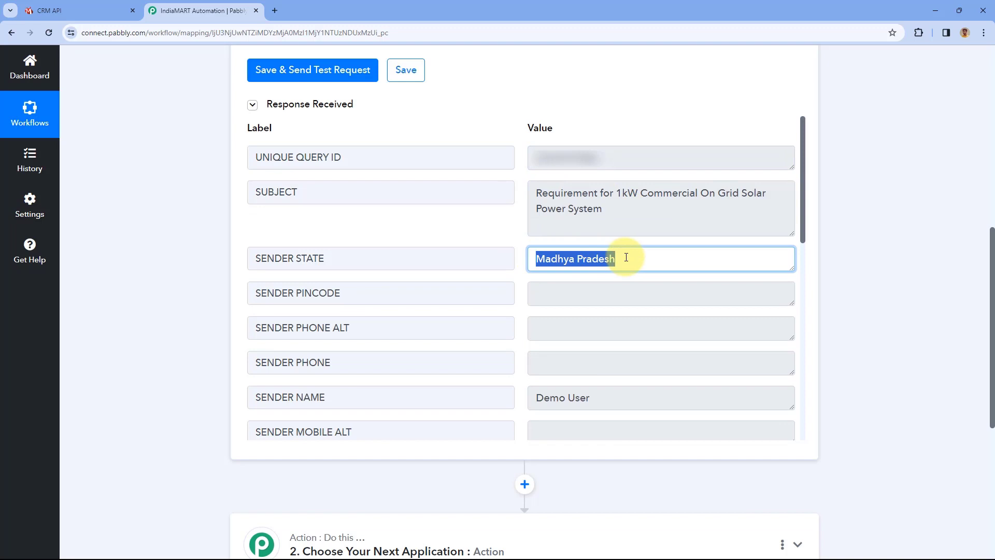
pyautogui.click(517, 238)
pyautogui.scroll(-2, 493, 284)
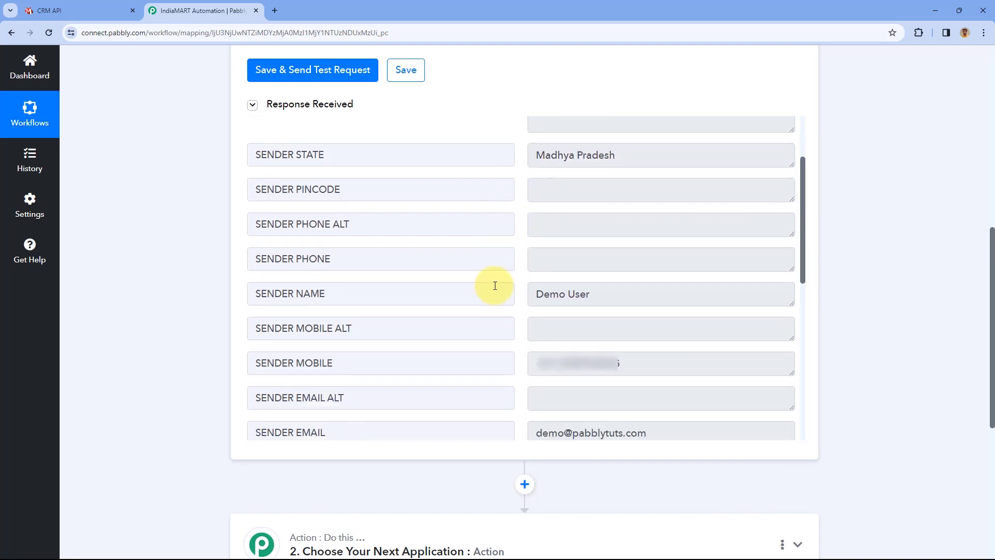
pyautogui.tripleClick(563, 293)
pyautogui.moveTo(641, 364); pyautogui.dragTo(518, 361)
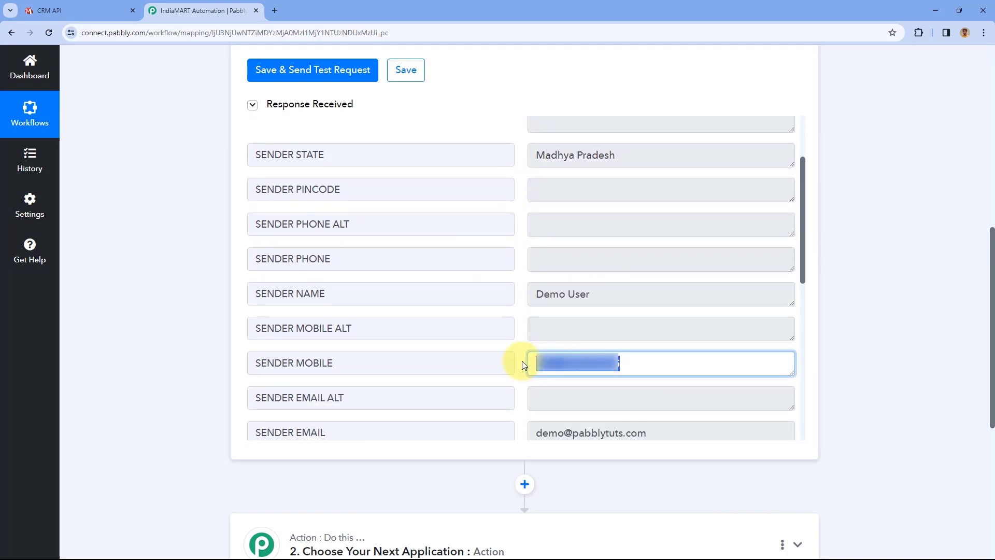
pyautogui.moveTo(653, 435); pyautogui.dragTo(555, 433)
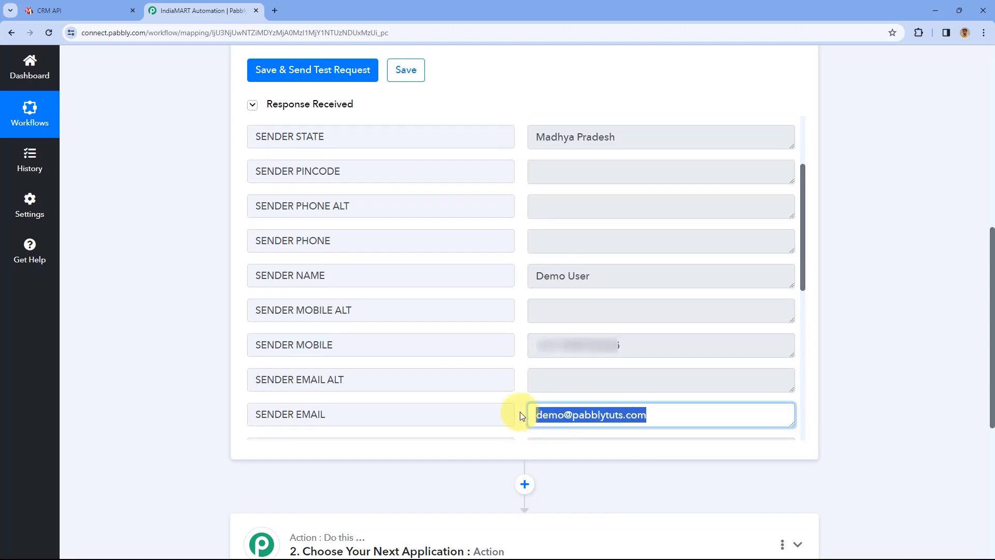
pyautogui.click(515, 322)
# Step: Examine the lead's city, address, product name and full query message in the rest of the response
pyautogui.scroll(-6, 519, 318)
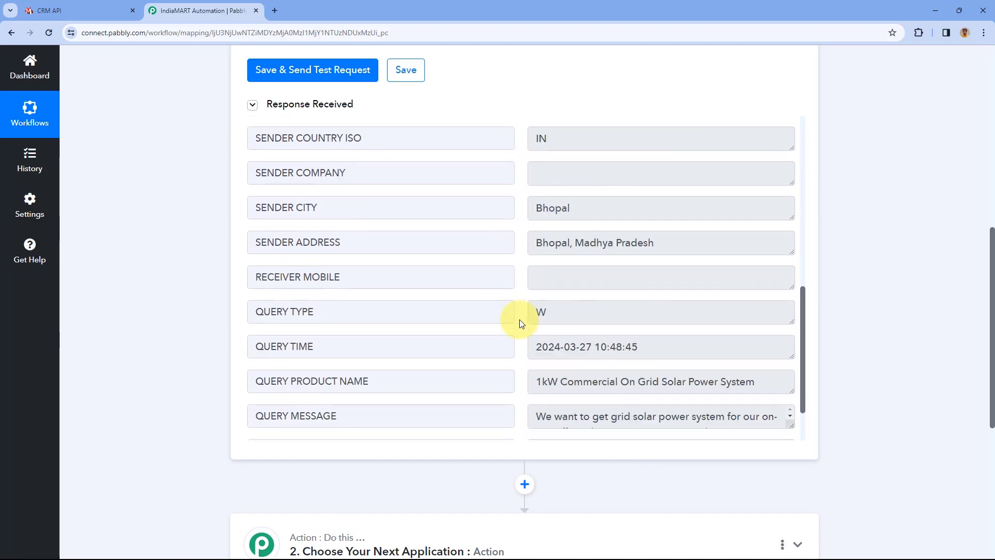
pyautogui.moveTo(591, 210); pyautogui.dragTo(518, 218)
pyautogui.moveTo(655, 246); pyautogui.dragTo(522, 239)
pyautogui.click(522, 240)
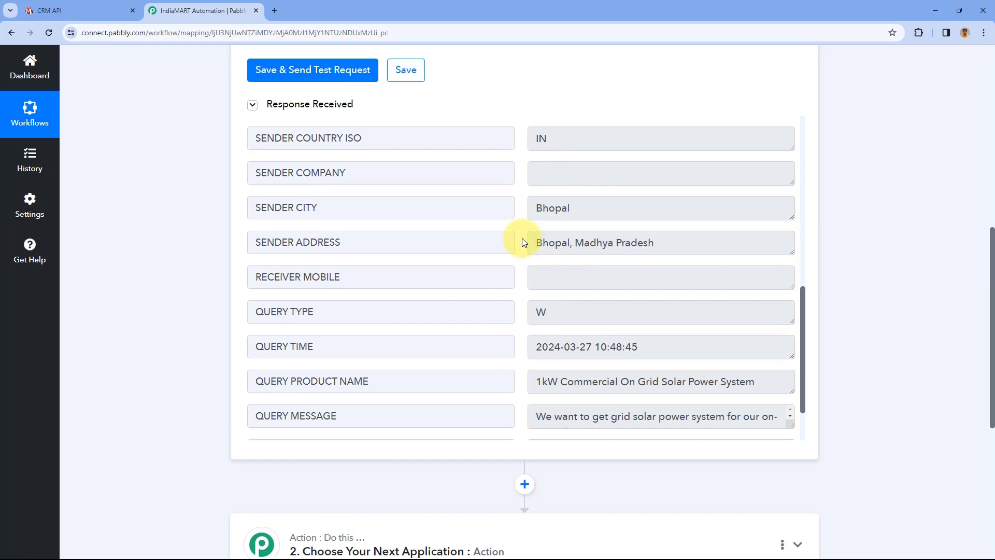
pyautogui.scroll(-2, 522, 242)
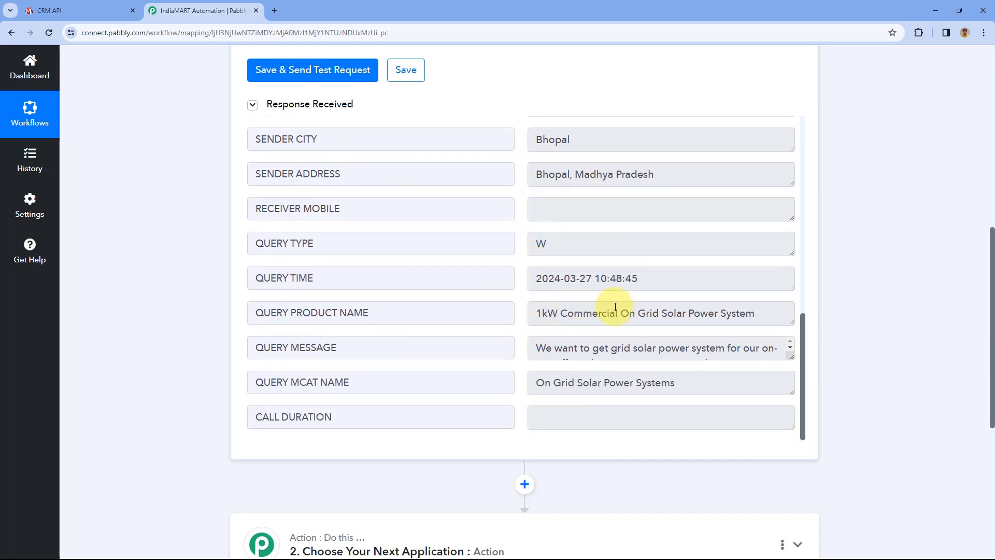
pyautogui.scroll(-2, 692, 313)
pyautogui.moveTo(789, 252); pyautogui.dragTo(790, 307)
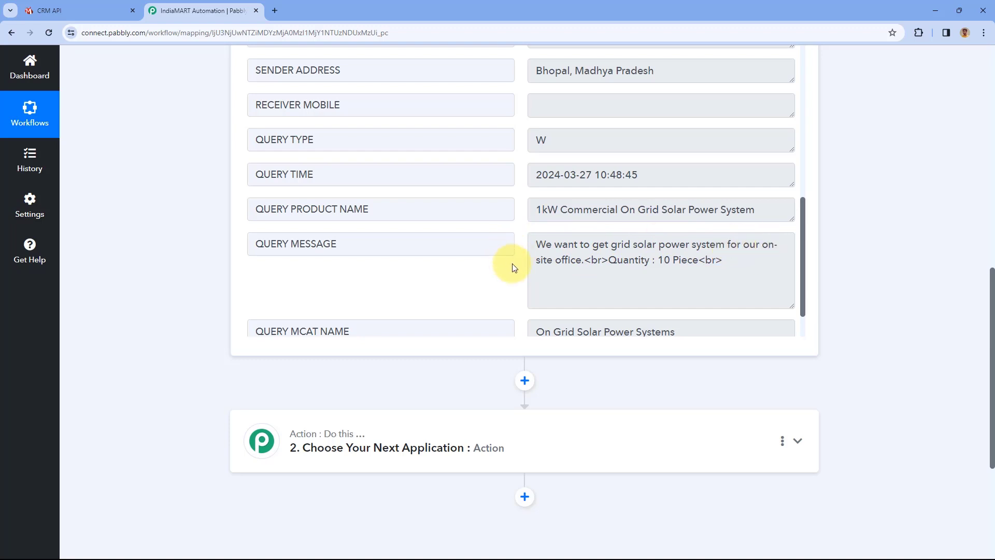
pyautogui.scroll(-1, 606, 268)
pyautogui.scroll(-1, 605, 268)
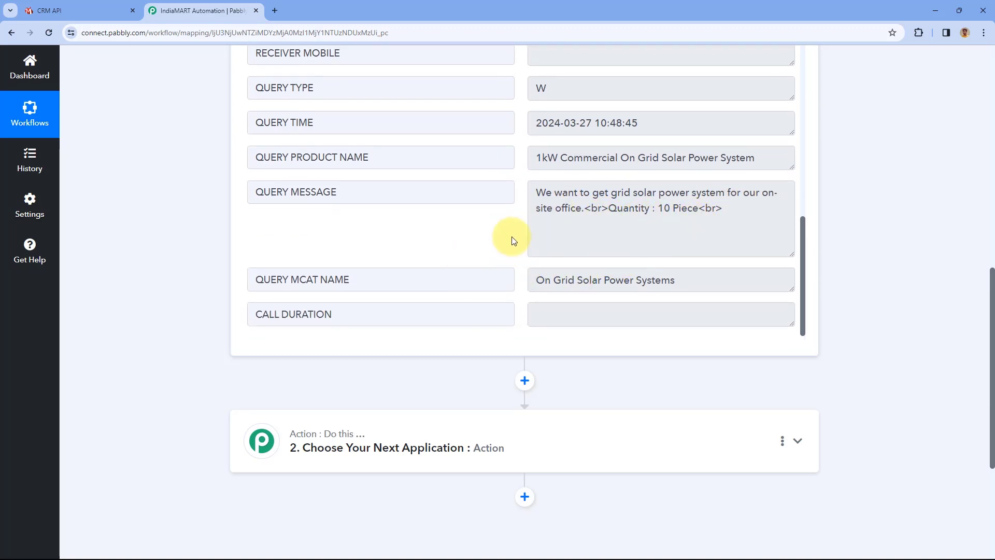
# Step: Return to the start of the trigger response and collapse the IndiaMART trigger step
pyautogui.scroll(2, 215, 232)
pyautogui.scroll(3, 214, 232)
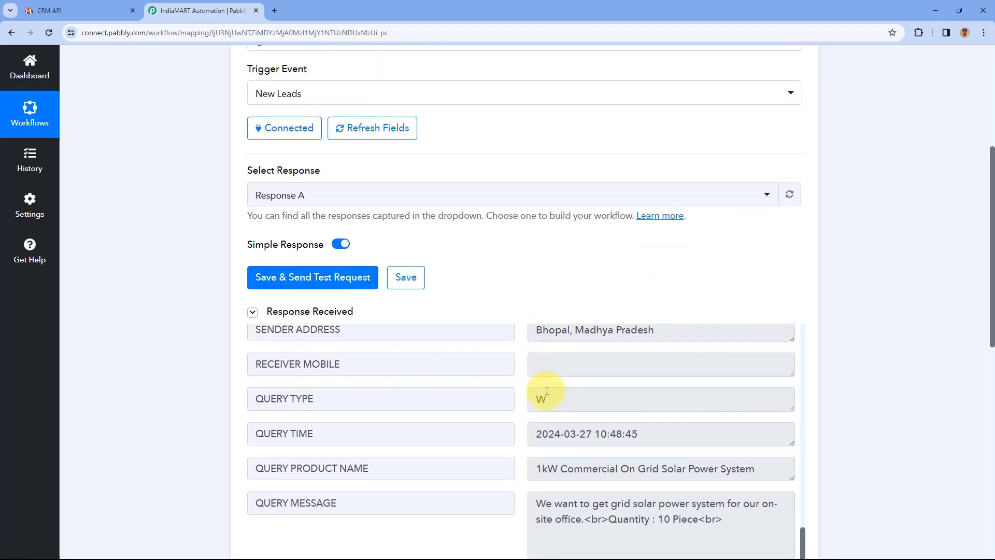
pyautogui.scroll(6, 518, 384)
pyautogui.scroll(5, 519, 363)
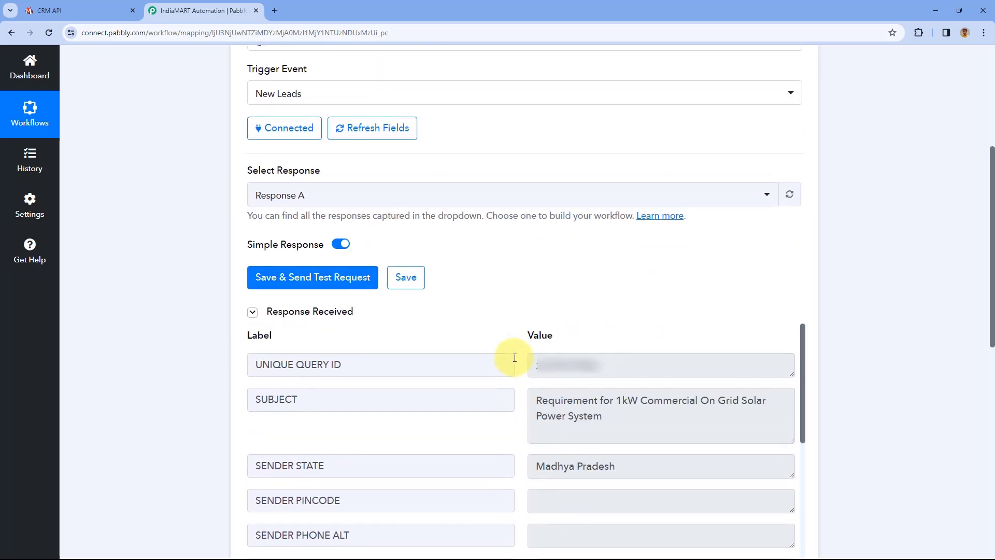
pyautogui.scroll(5, 490, 290)
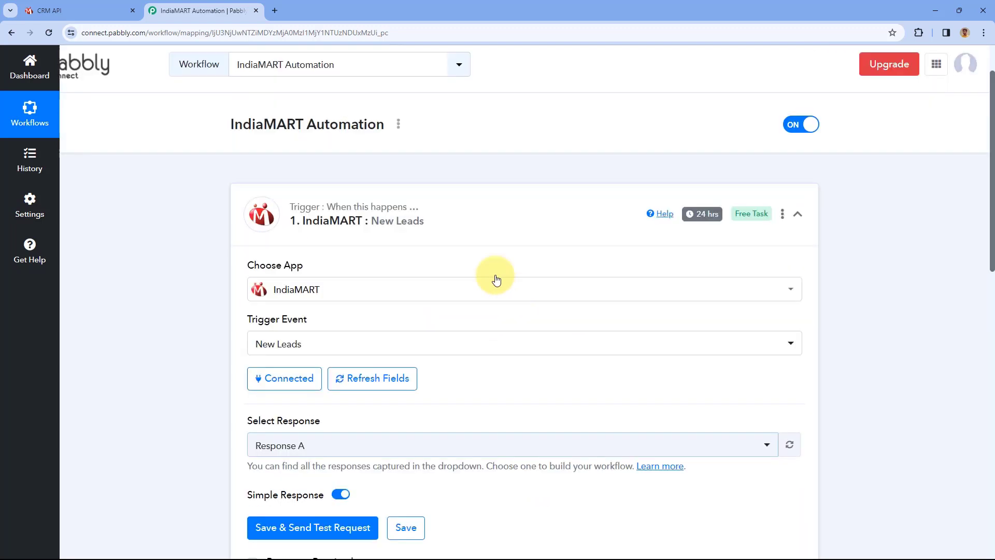
pyautogui.click(507, 216)
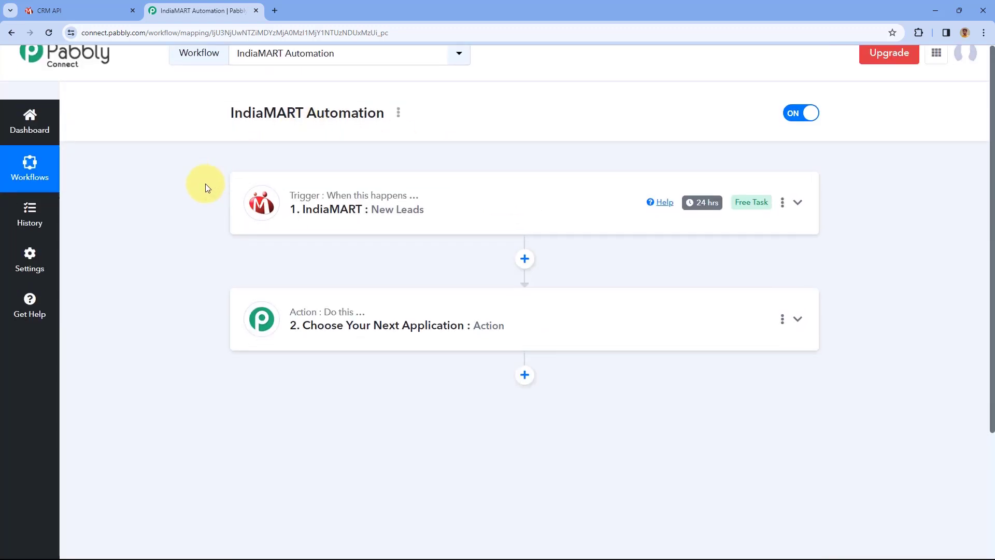
# Step: Check the column headers of the IndiaMART Lead Details spreadsheet, and return to the Pabbly Connect workflow
pyautogui.scroll(-1, 205, 183)
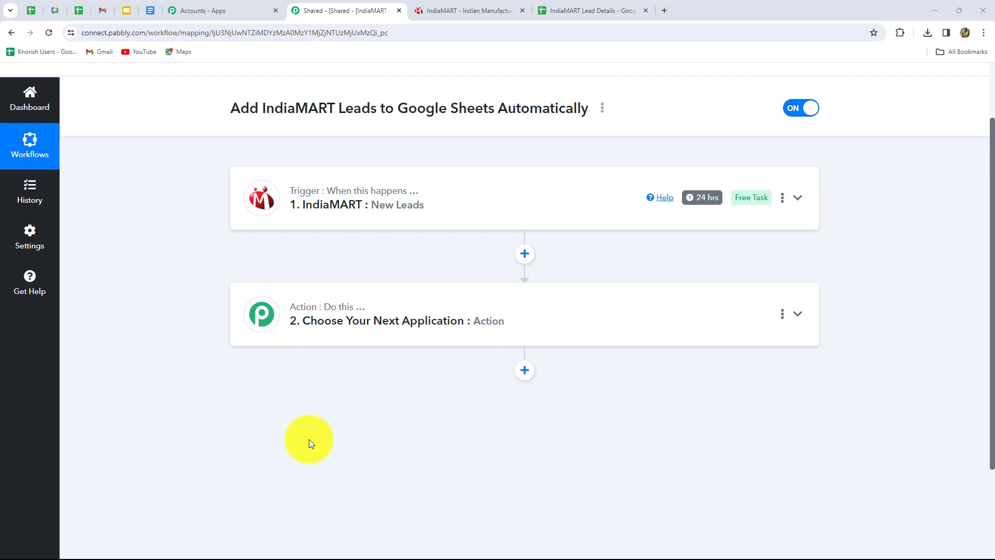
pyautogui.click(560, 9)
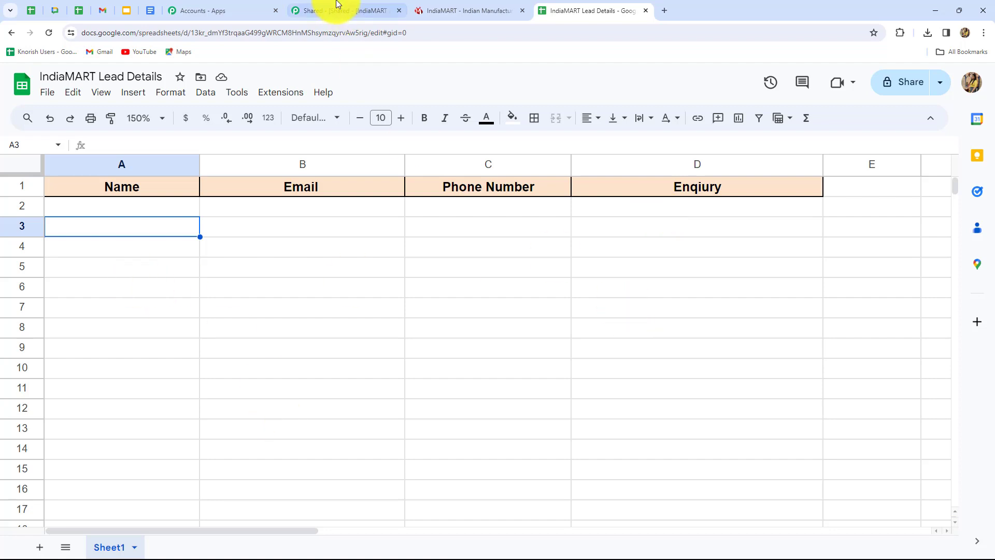
pyautogui.click(343, 10)
# Step: Set Google Sheets as the workflow's action app with Add New Row as the action event
pyautogui.click(434, 228)
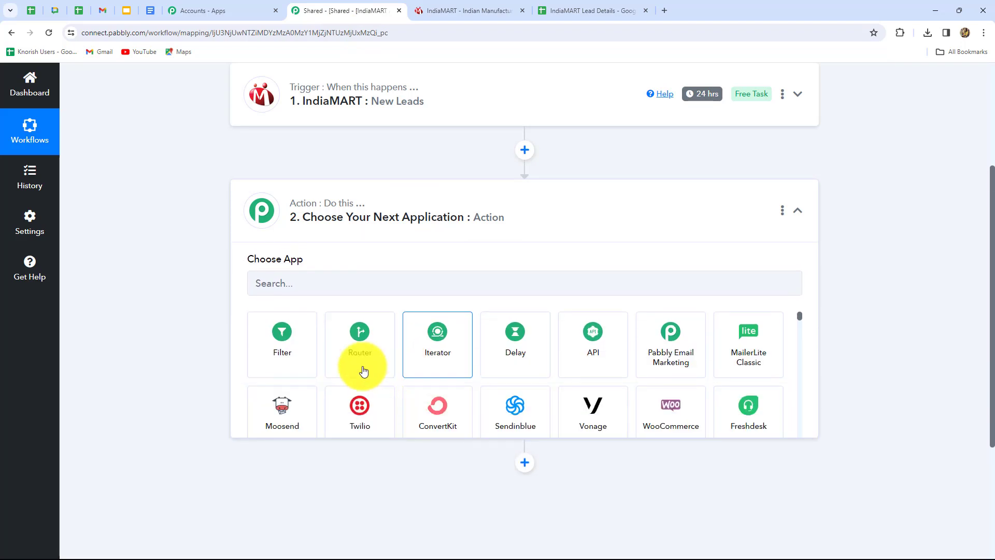
pyautogui.click(322, 294)
pyautogui.write('Googl')
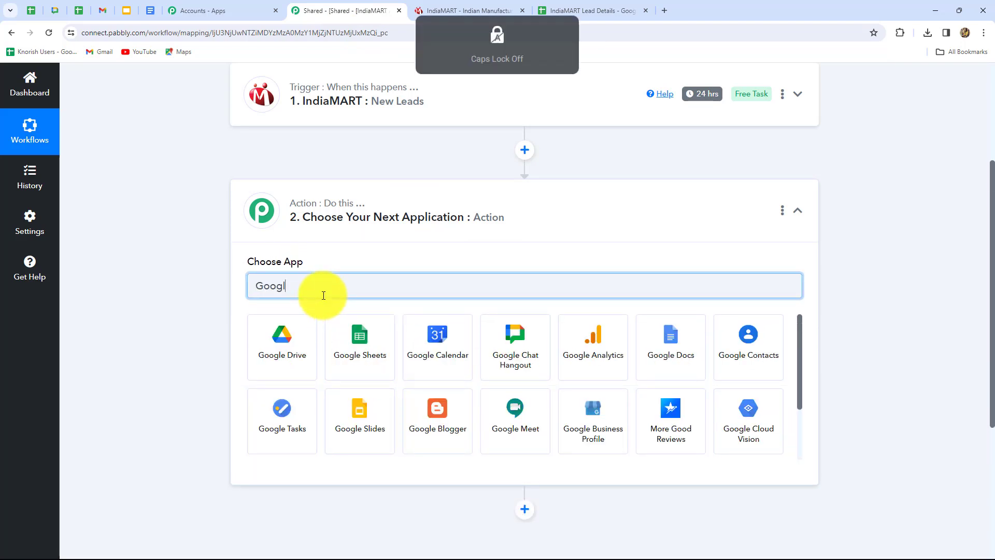
pyautogui.click(336, 364)
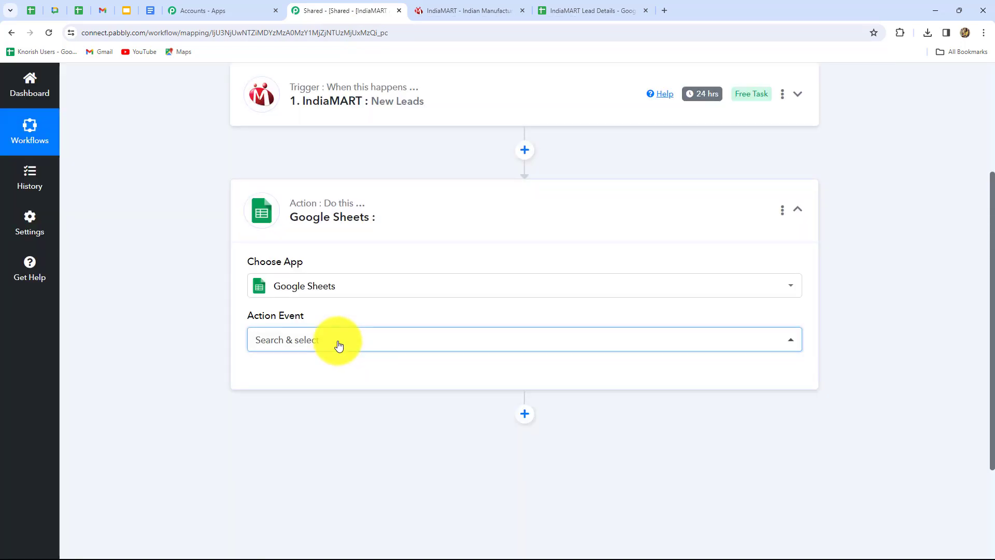
pyautogui.click(336, 342)
pyautogui.scroll(-4, 336, 306)
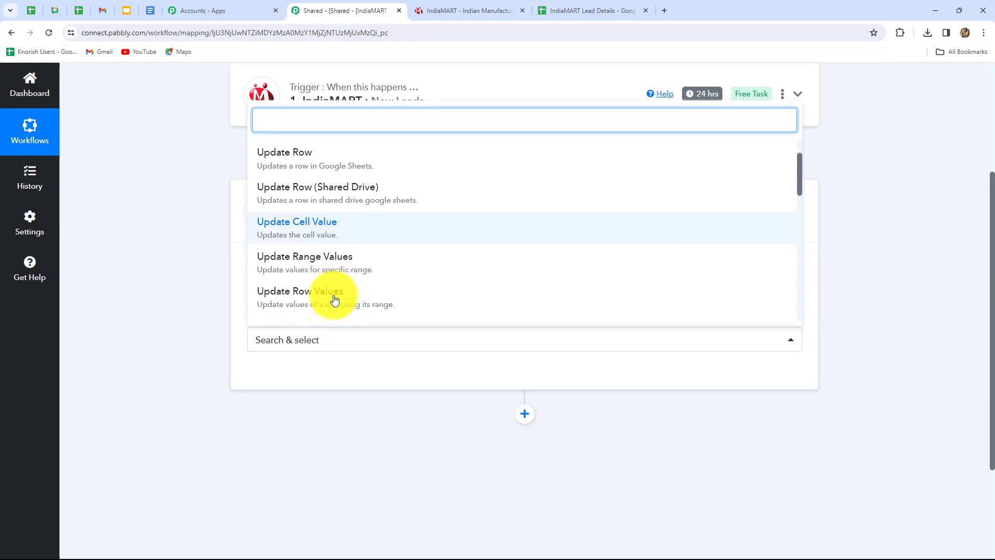
pyautogui.click(300, 277)
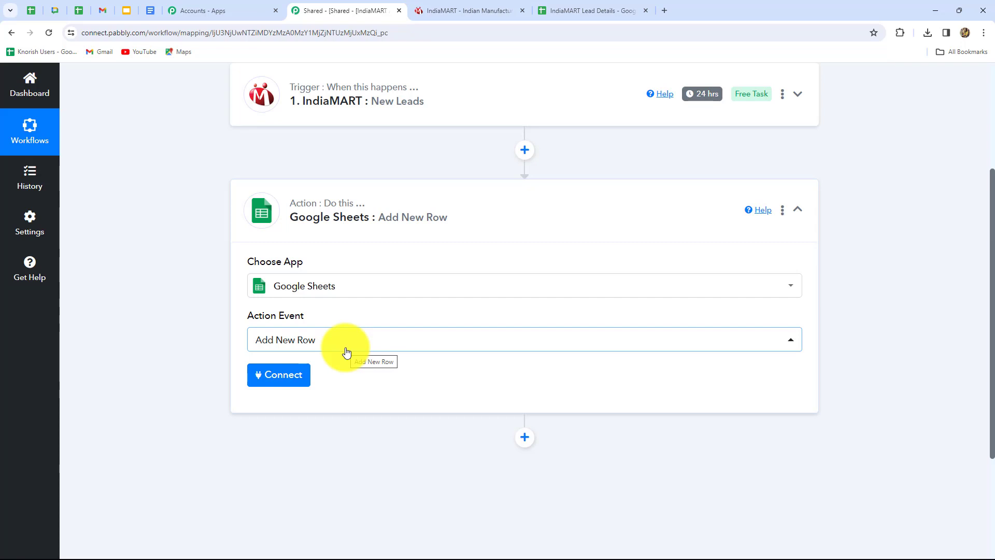
# Step: Connect the action through a new Google Sheets connection, signing in with the Google account and granting Pabbly Connect Sheets access
pyautogui.click(288, 374)
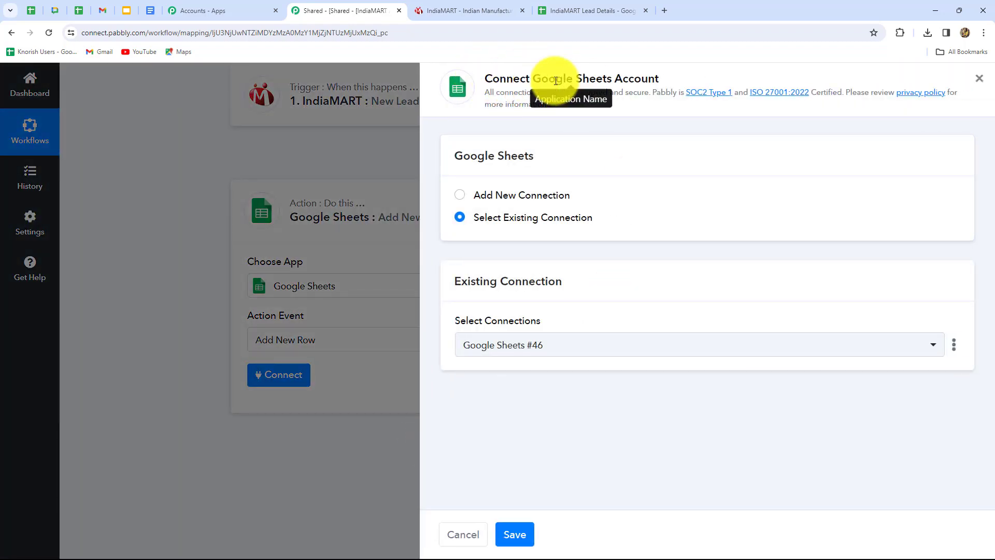
pyautogui.click(461, 199)
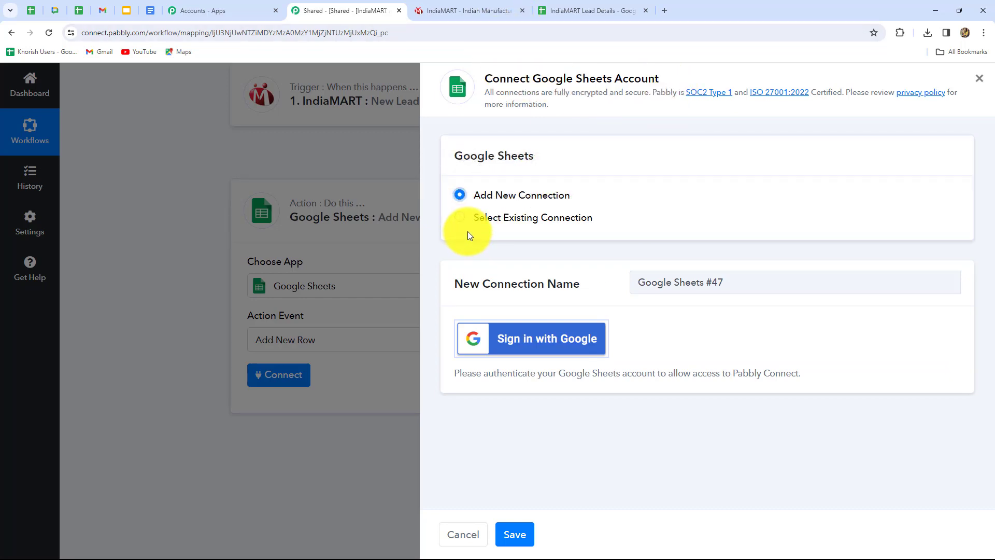
pyautogui.click(460, 217)
pyautogui.click(461, 200)
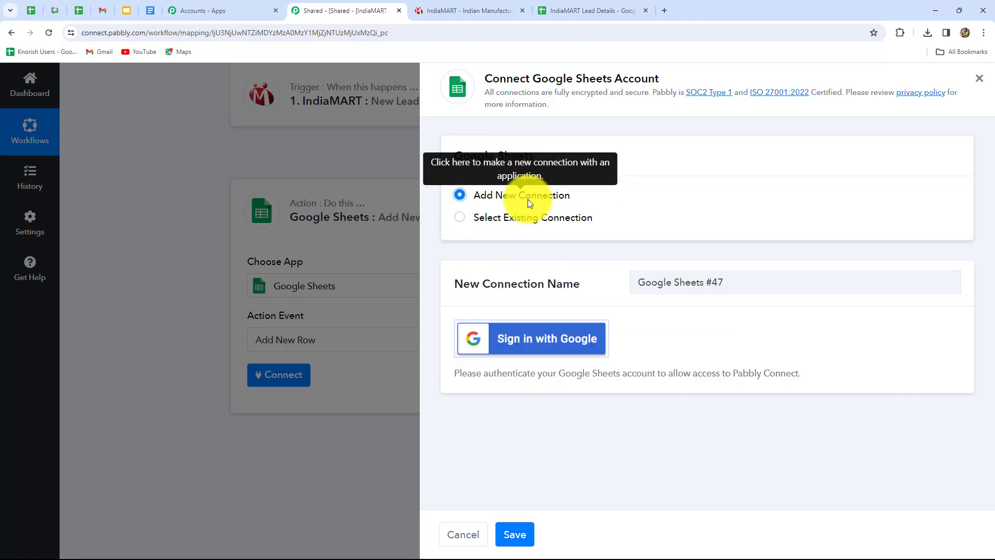
pyautogui.click(557, 350)
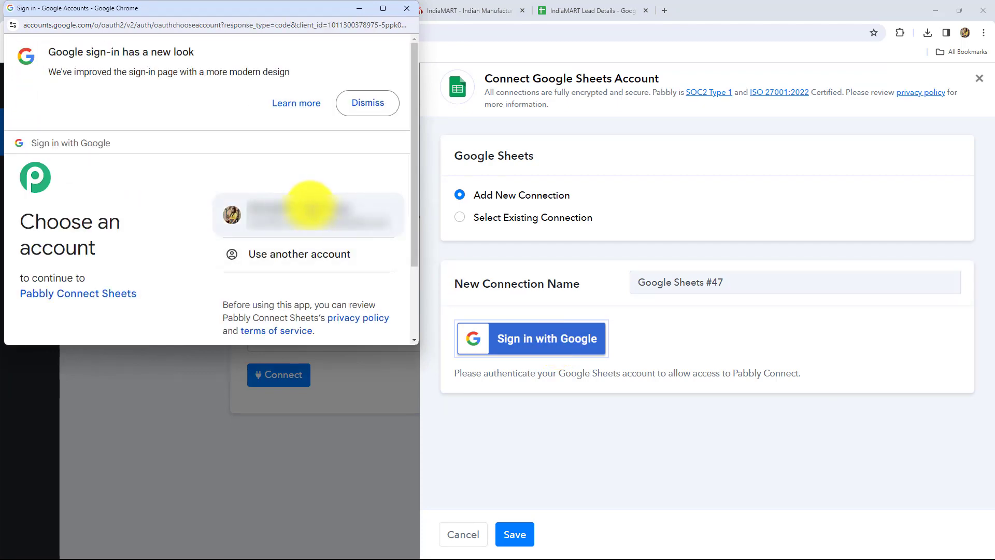
pyautogui.click(304, 203)
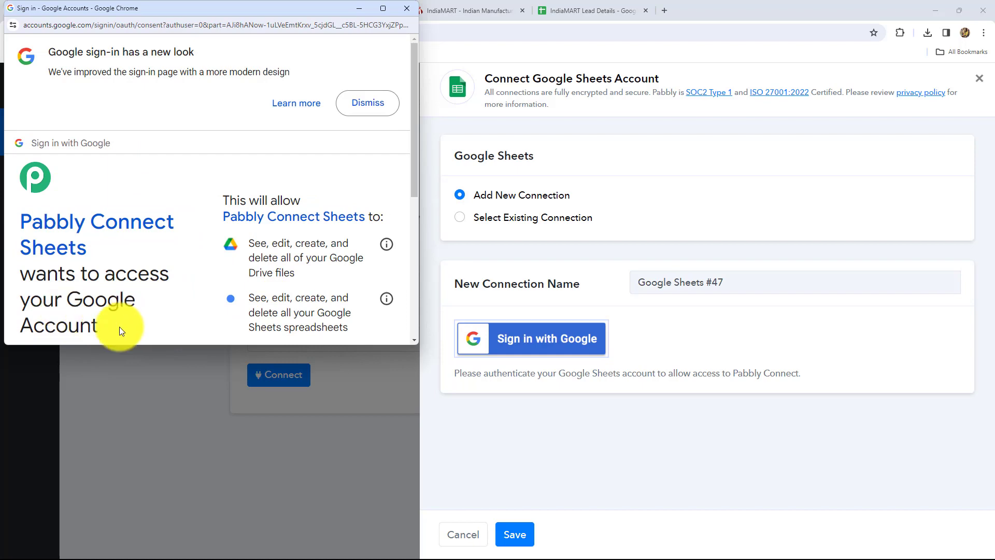
pyautogui.scroll(-5, 329, 256)
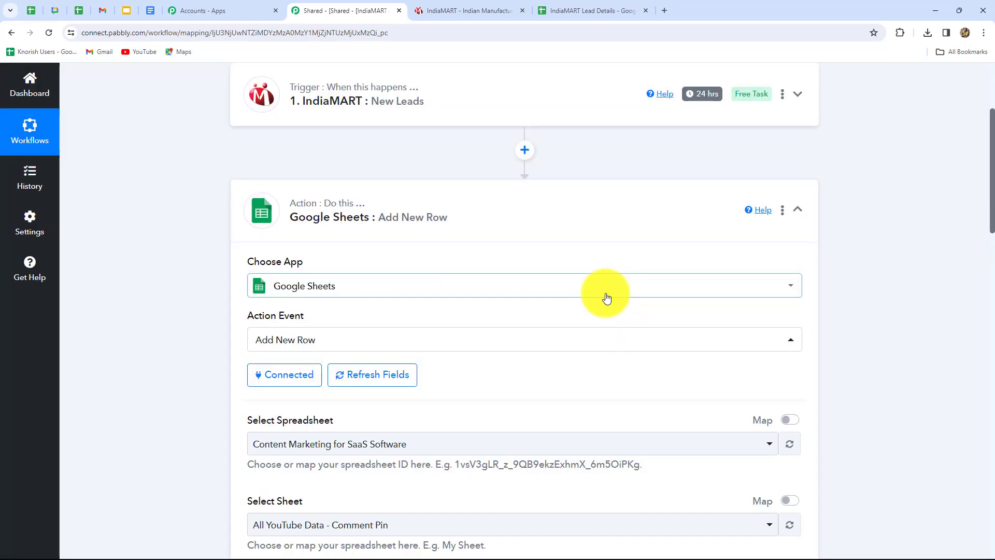
# Step: Set the action's spreadsheet to IndiaMART Lead Details, and check the sheet name in the Google Sheets file
pyautogui.click(567, 17)
pyautogui.click(319, 10)
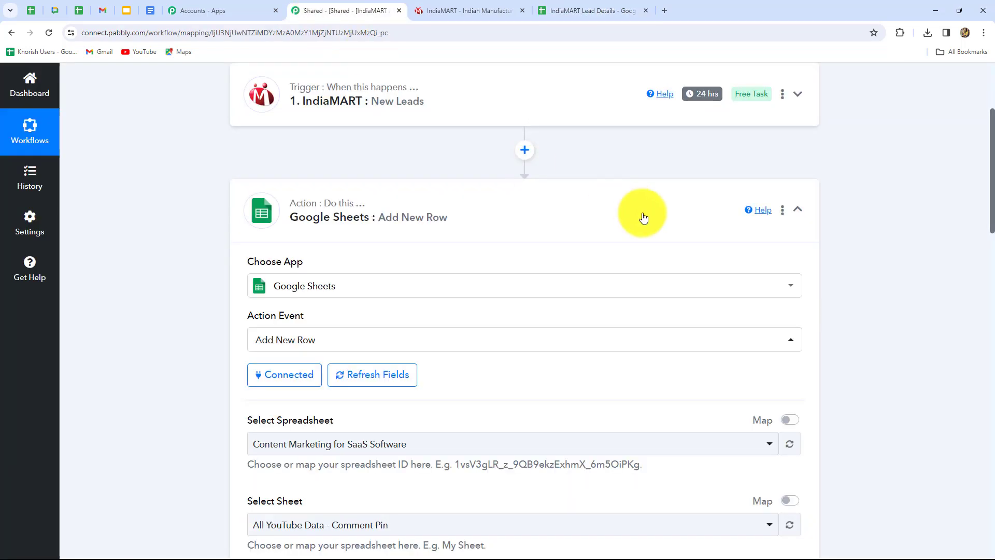
pyautogui.scroll(-3, 818, 280)
pyautogui.scroll(-1, 817, 281)
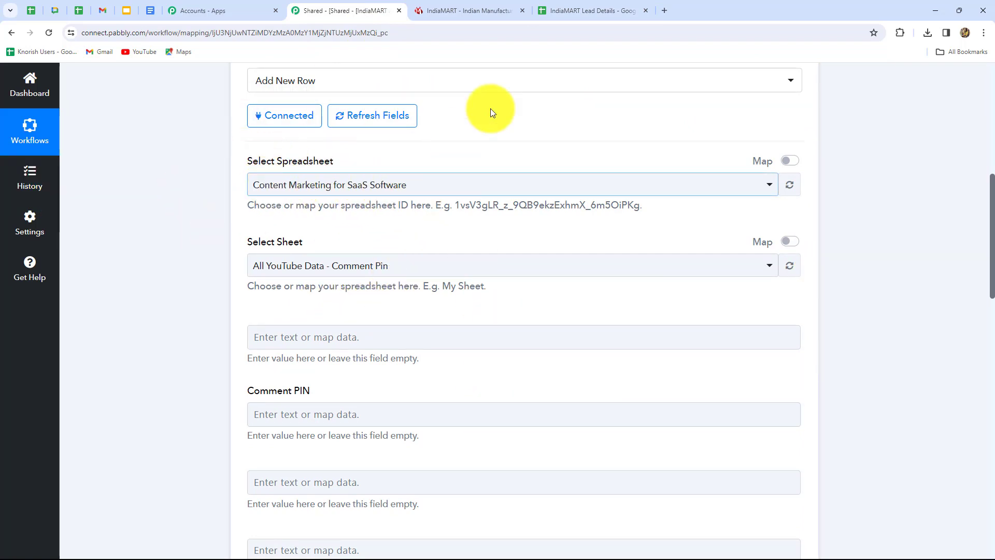
pyautogui.click(573, 12)
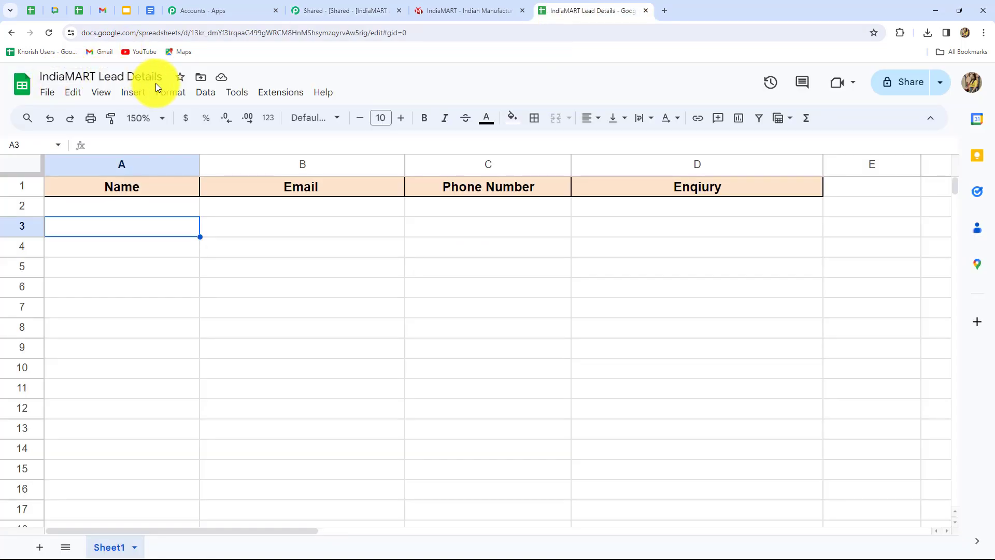
pyautogui.click(334, 10)
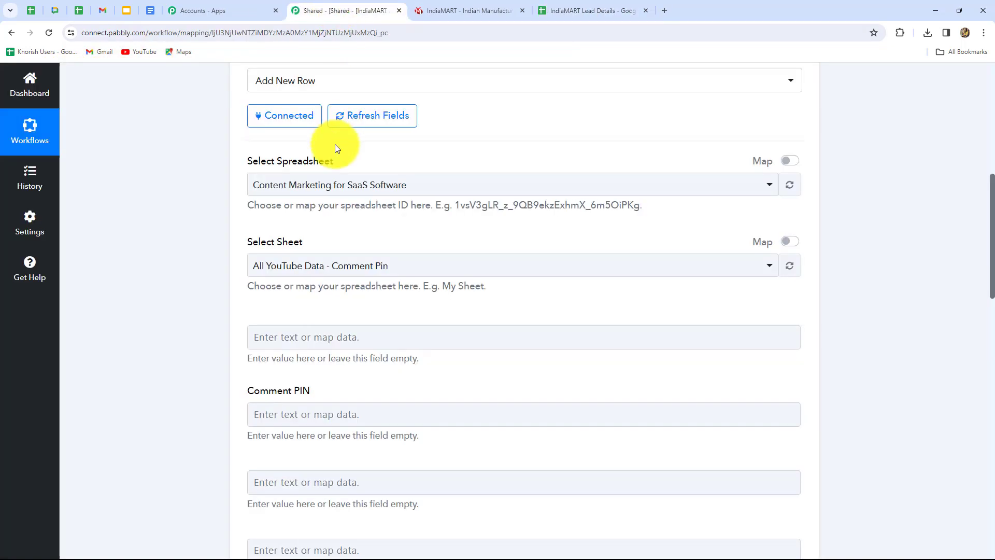
pyautogui.click(317, 185)
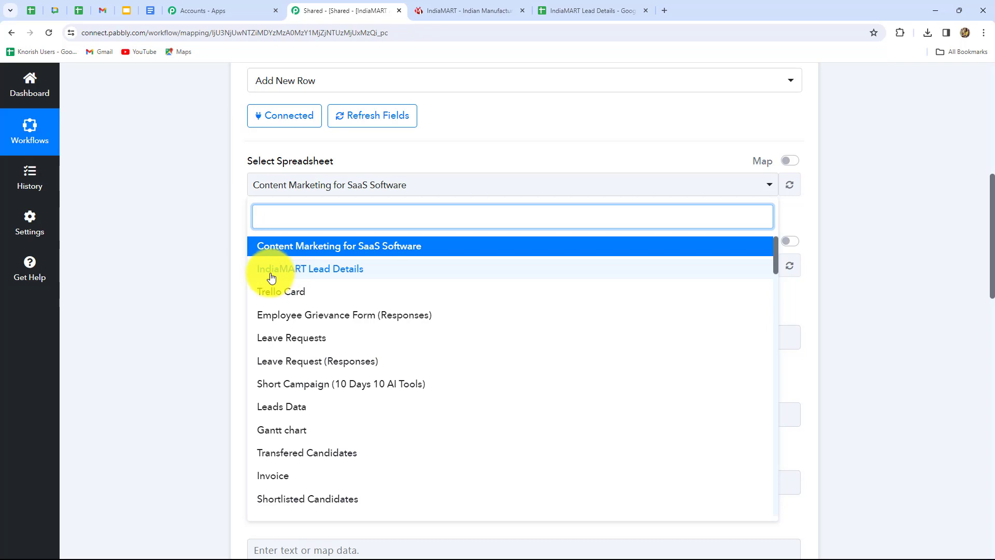
pyautogui.click(310, 271)
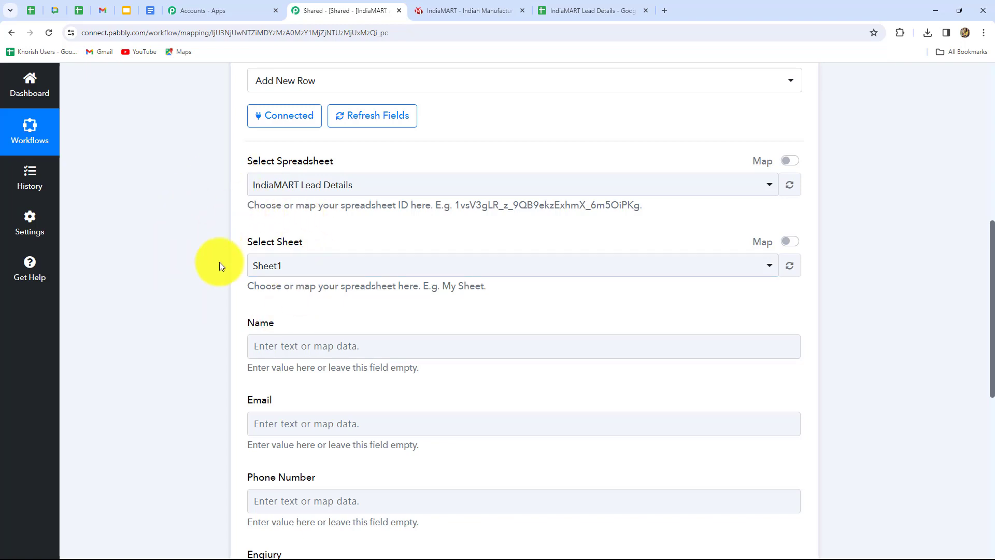
pyautogui.click(570, 10)
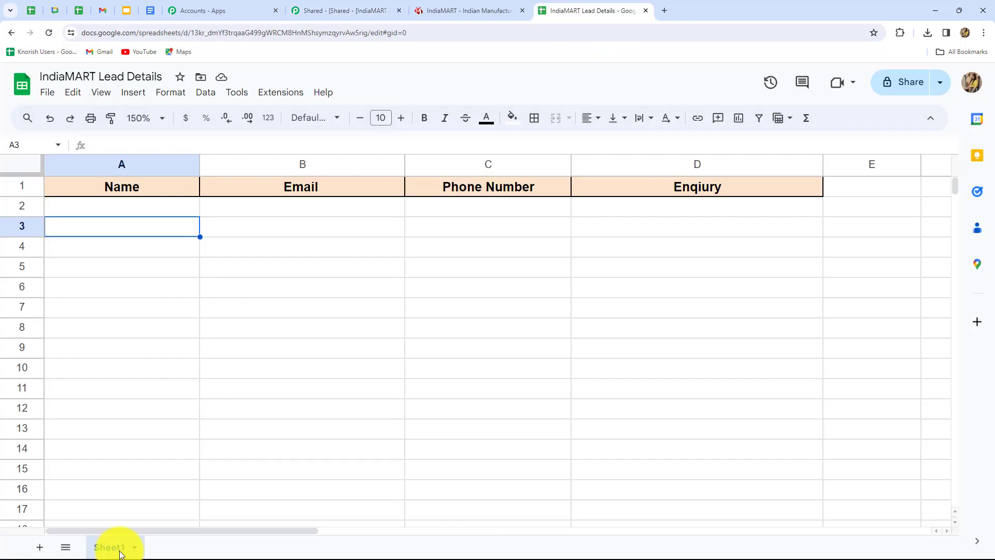
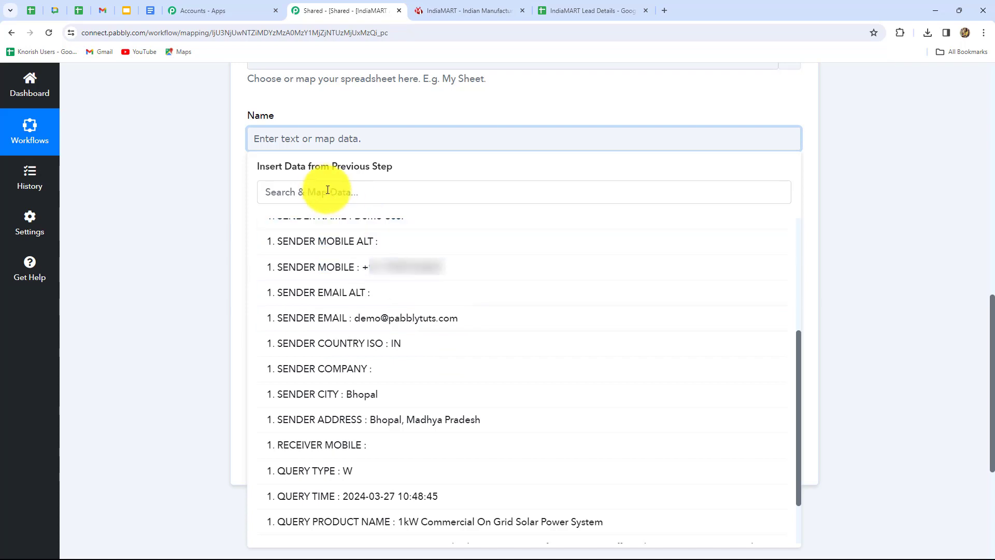
# Step: Map the Name field to SENDER NAME from the IndiaMART trigger data
pyautogui.click(304, 192)
pyautogui.write('name')
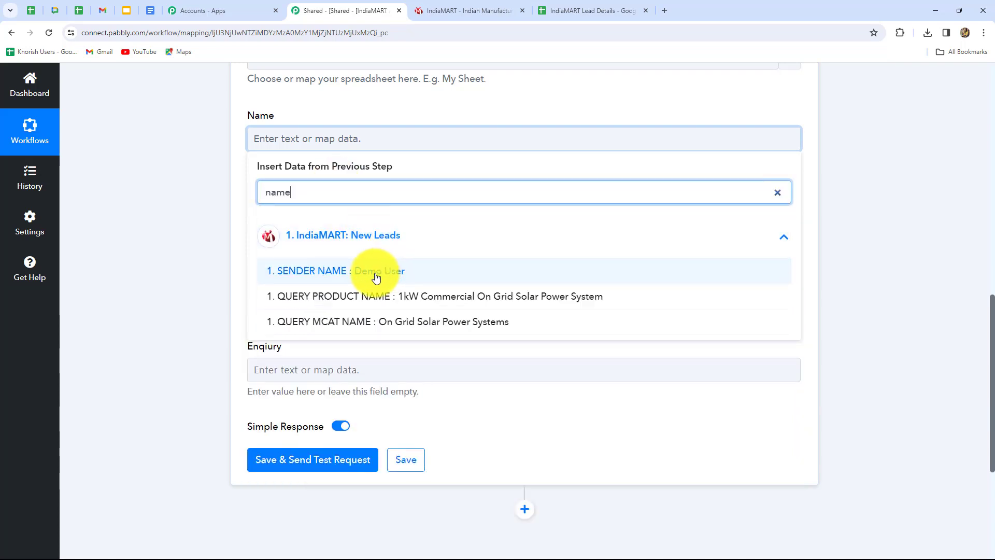
pyautogui.click(399, 278)
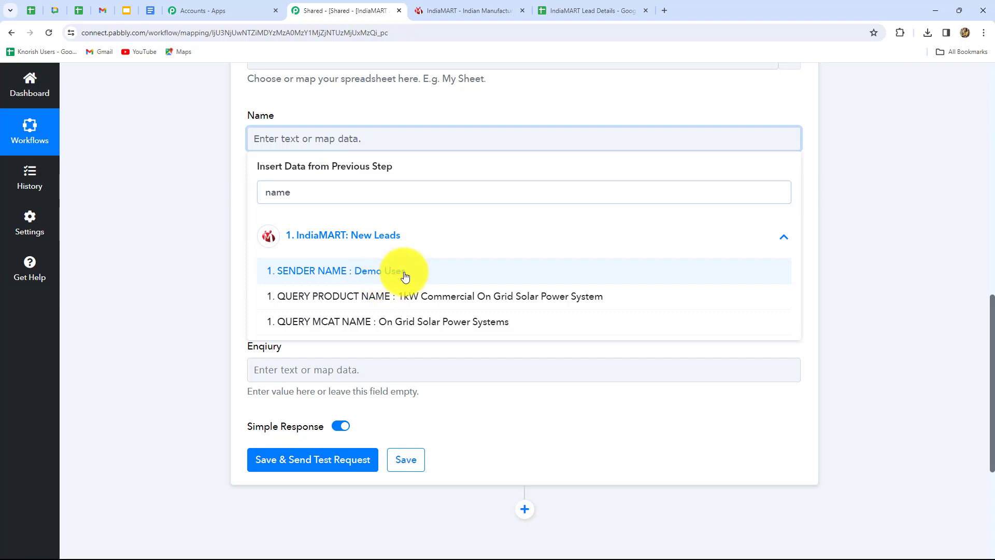
pyautogui.click(907, 249)
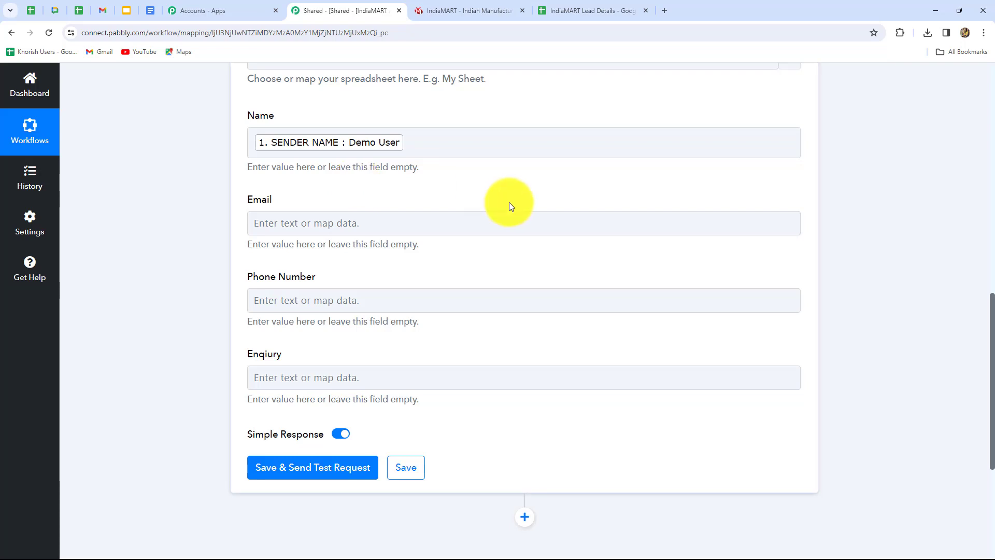
# Step: Map the Email field to SENDER EMAIL from the IndiaMART trigger data
pyautogui.click(313, 215)
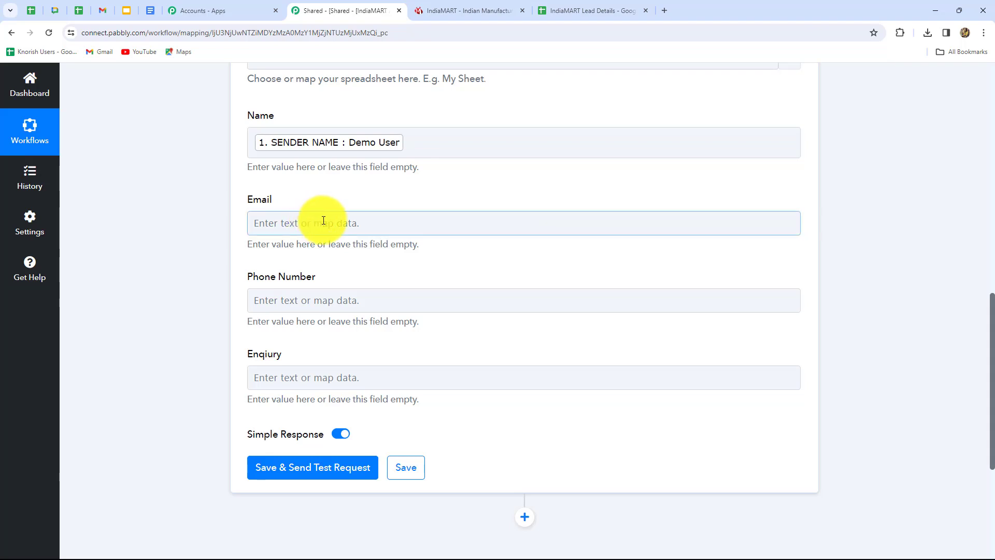
pyautogui.scroll(-2, 324, 221)
pyautogui.click(311, 120)
pyautogui.write('ema')
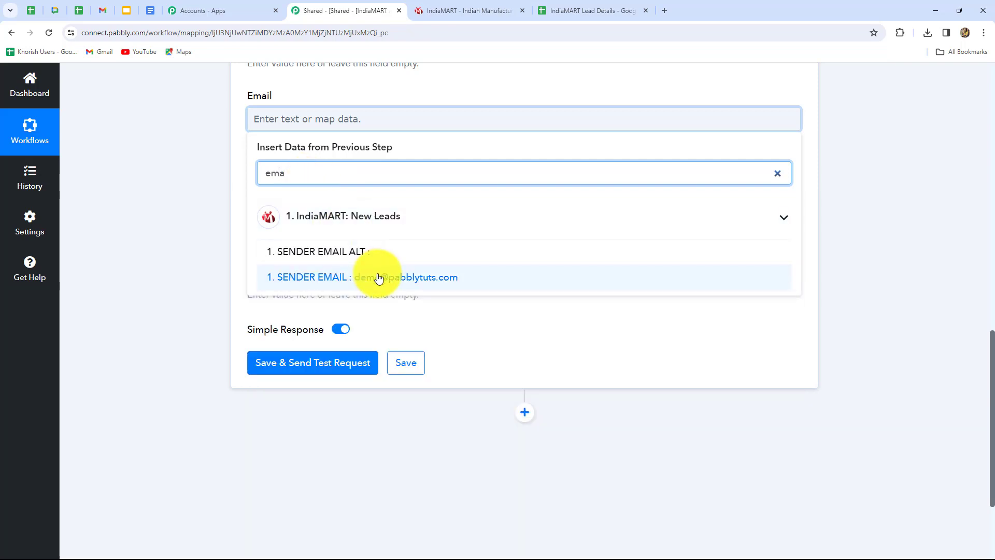
pyautogui.click(379, 278)
pyautogui.click(944, 233)
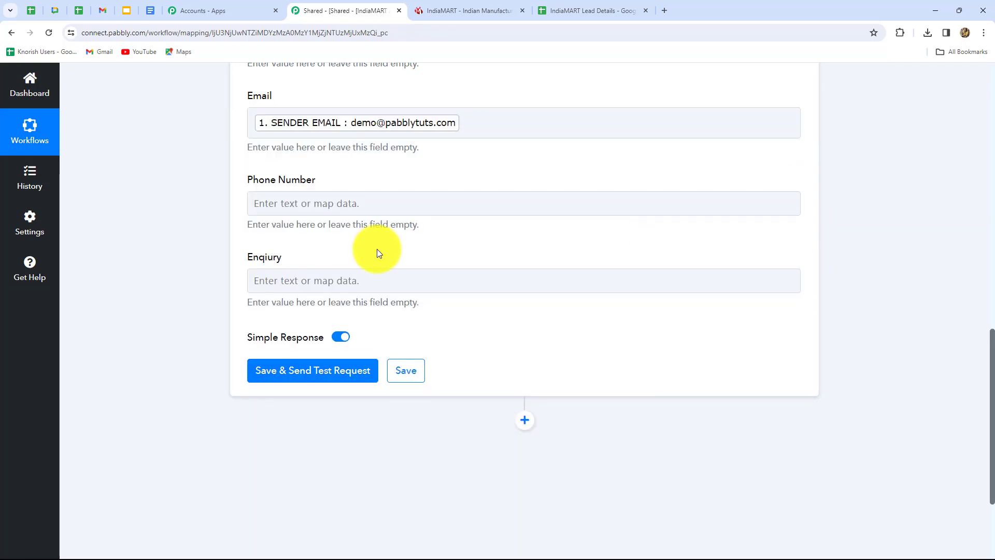
# Step: Map the Phone Number field to SENDER MOBILE from the IndiaMART trigger data
pyautogui.click(338, 201)
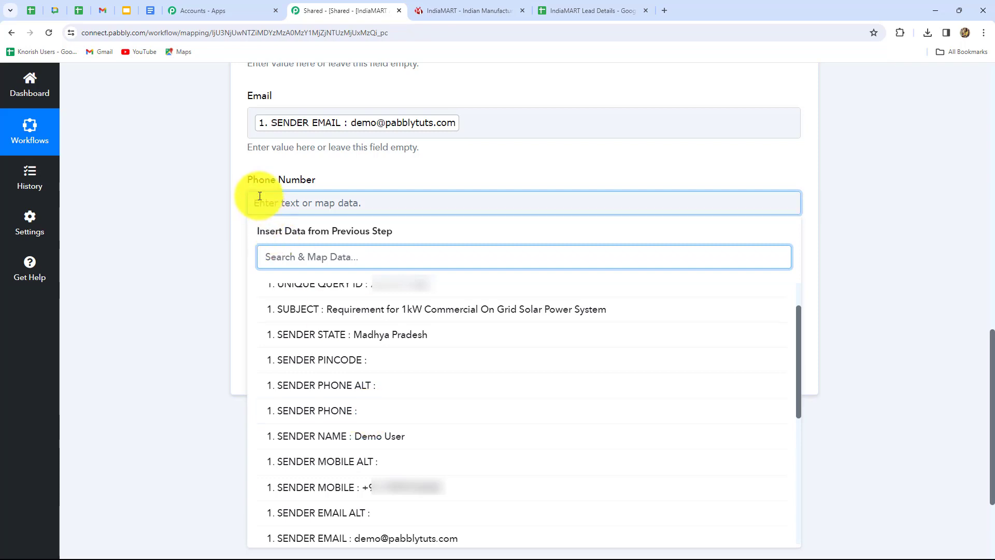
pyautogui.click(405, 492)
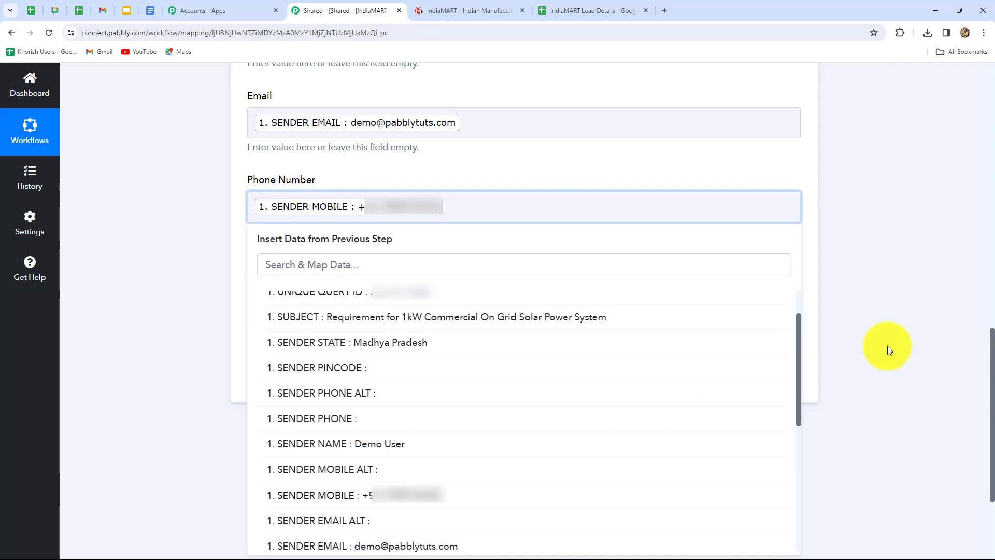
pyautogui.click(886, 348)
# Step: Map the Enqiury field to QUERY MESSAGE from the IndiaMART trigger data
pyautogui.click(312, 285)
pyautogui.click(298, 341)
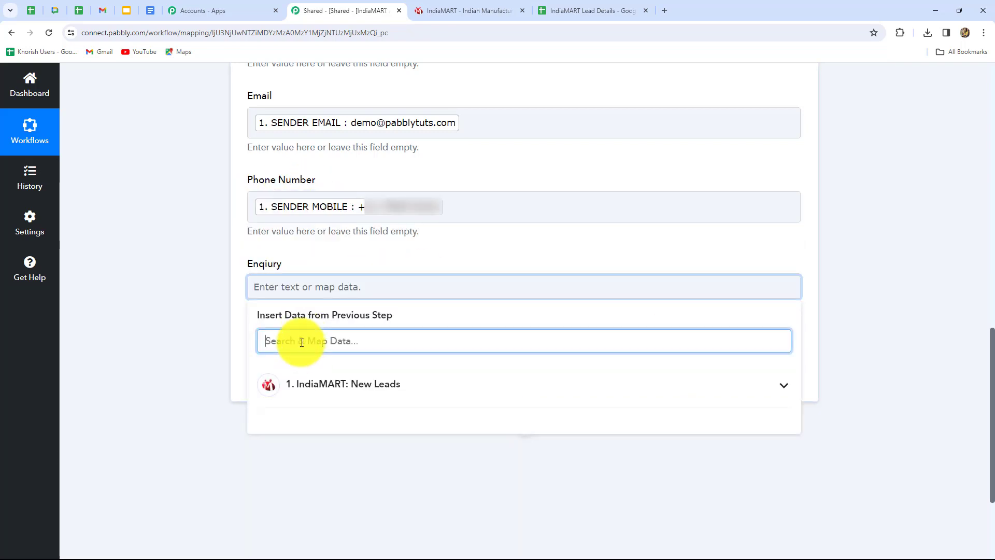
pyautogui.write('message')
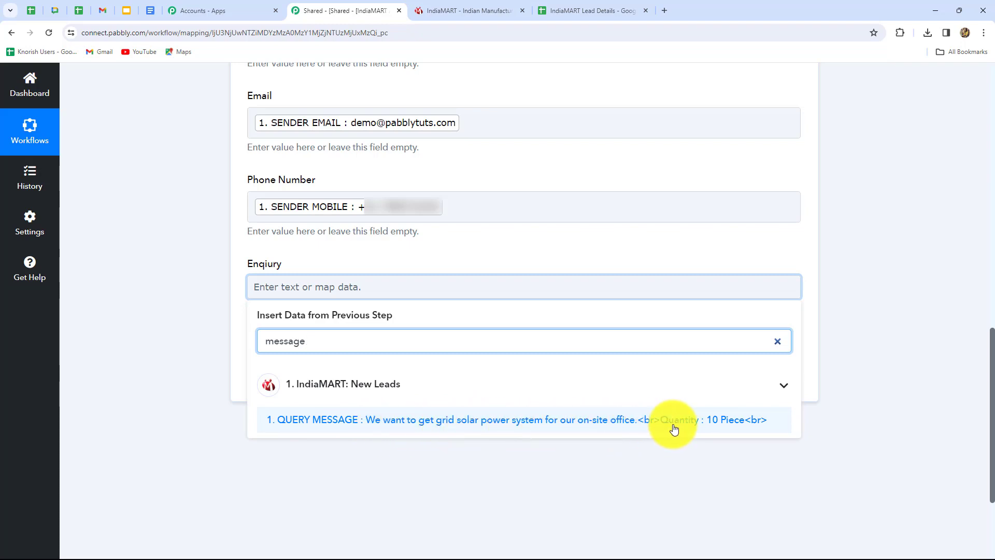
pyautogui.click(599, 422)
pyautogui.click(950, 355)
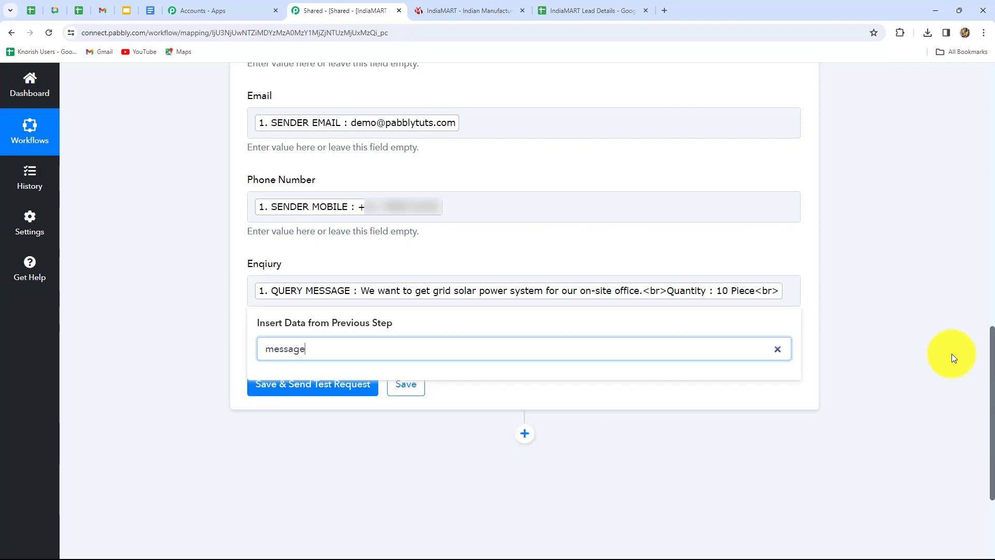
# Step: Save the action with a test request, and check the lead's row in the IndiaMART Lead Details spreadsheet
pyautogui.click(325, 386)
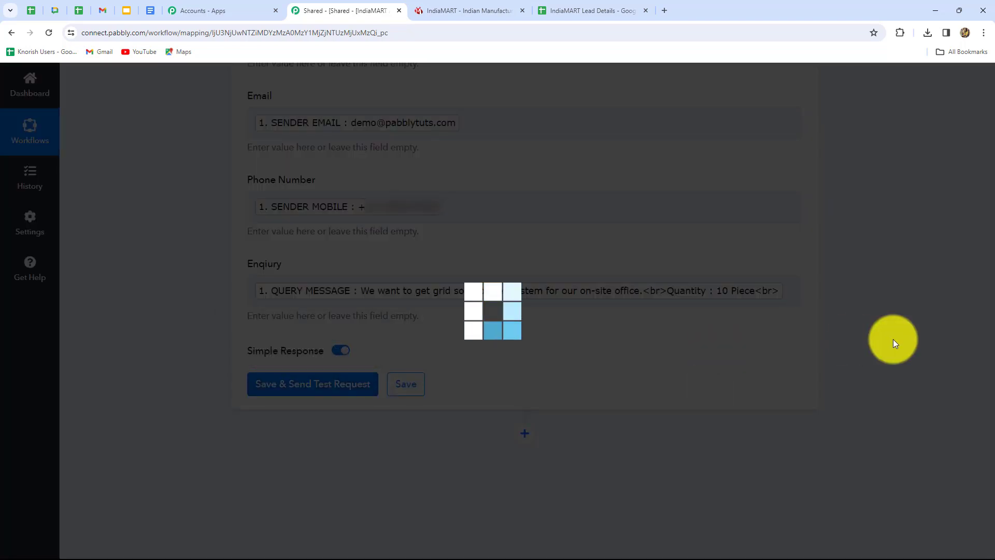
pyautogui.scroll(-4, 911, 428)
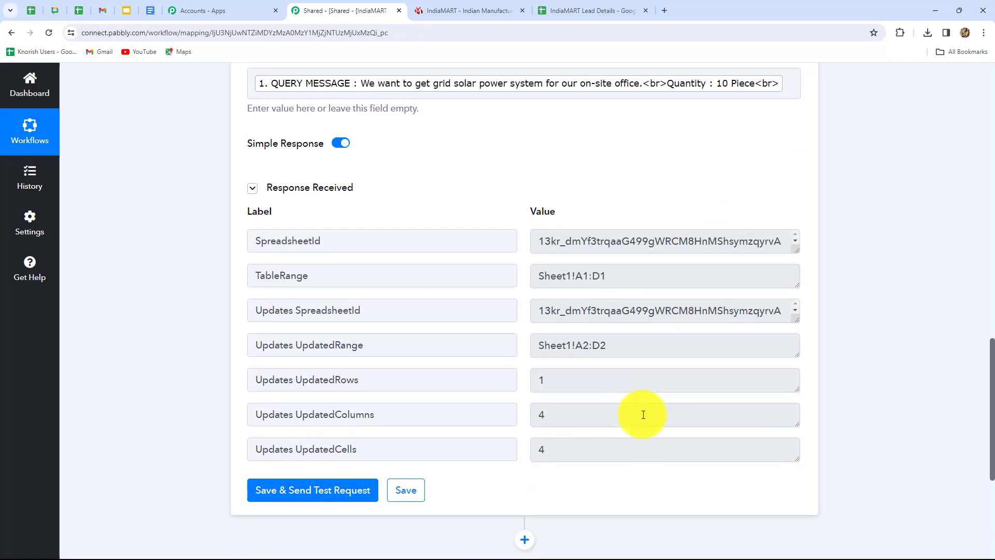
pyautogui.hotkey('ctrl', '9')
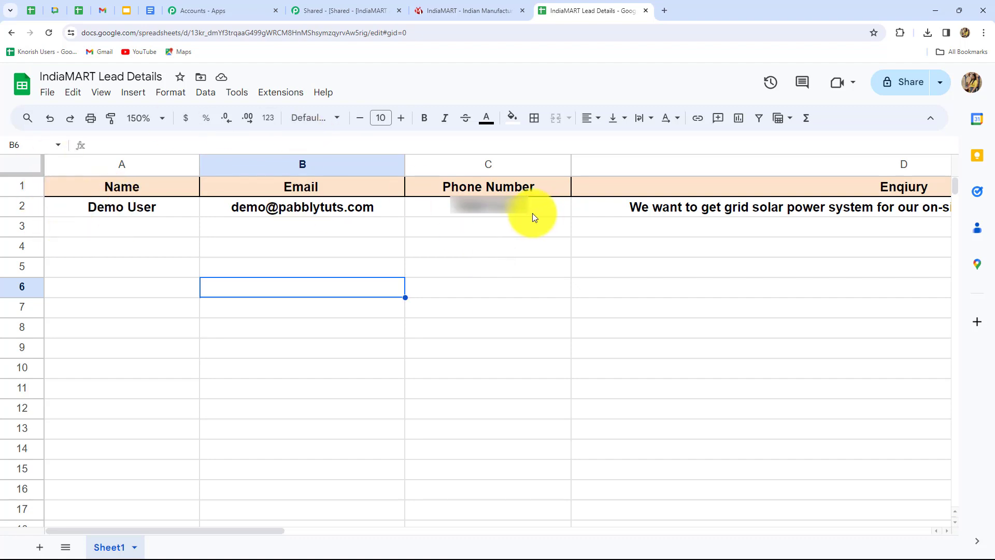
pyautogui.moveTo(217, 530); pyautogui.dragTo(158, 556)
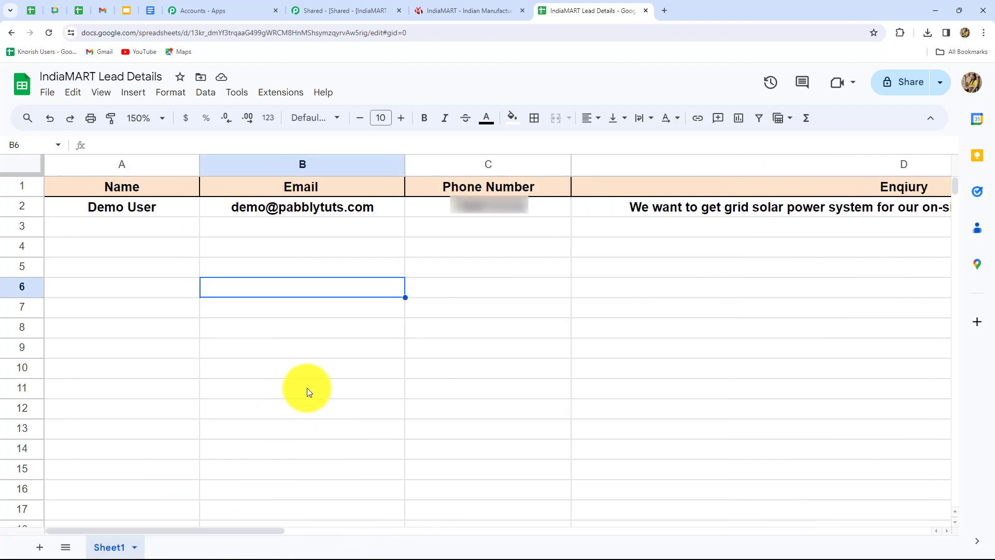
# Step: Return to the Pabbly Connect workflow and collapse the Google Sheets action step
pyautogui.click(333, 11)
pyautogui.scroll(4, 856, 275)
pyautogui.scroll(10, 856, 275)
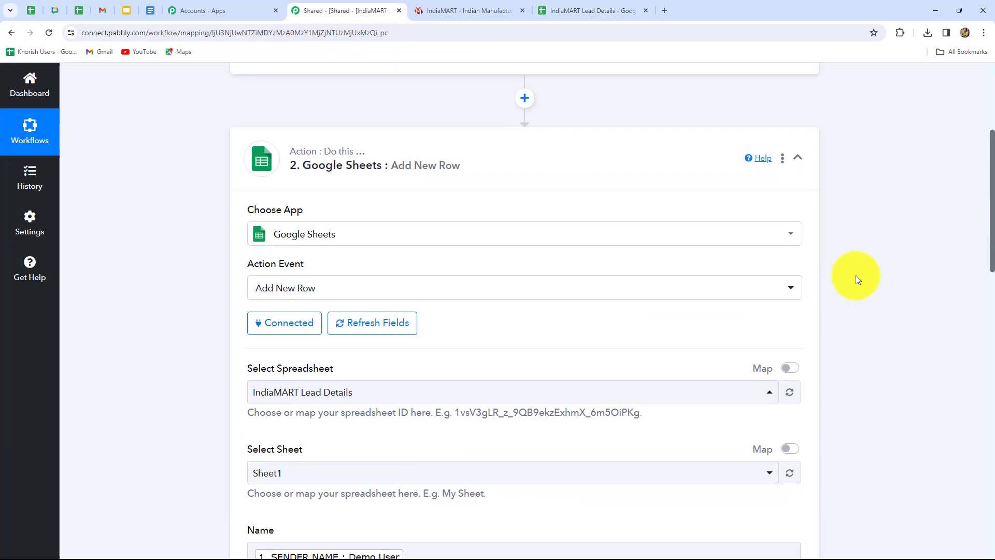
pyautogui.click(496, 285)
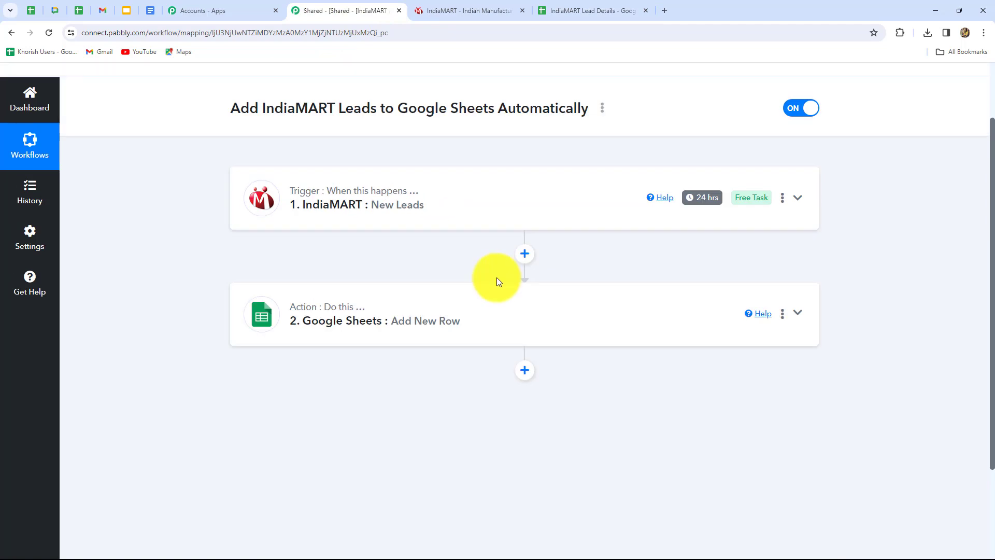